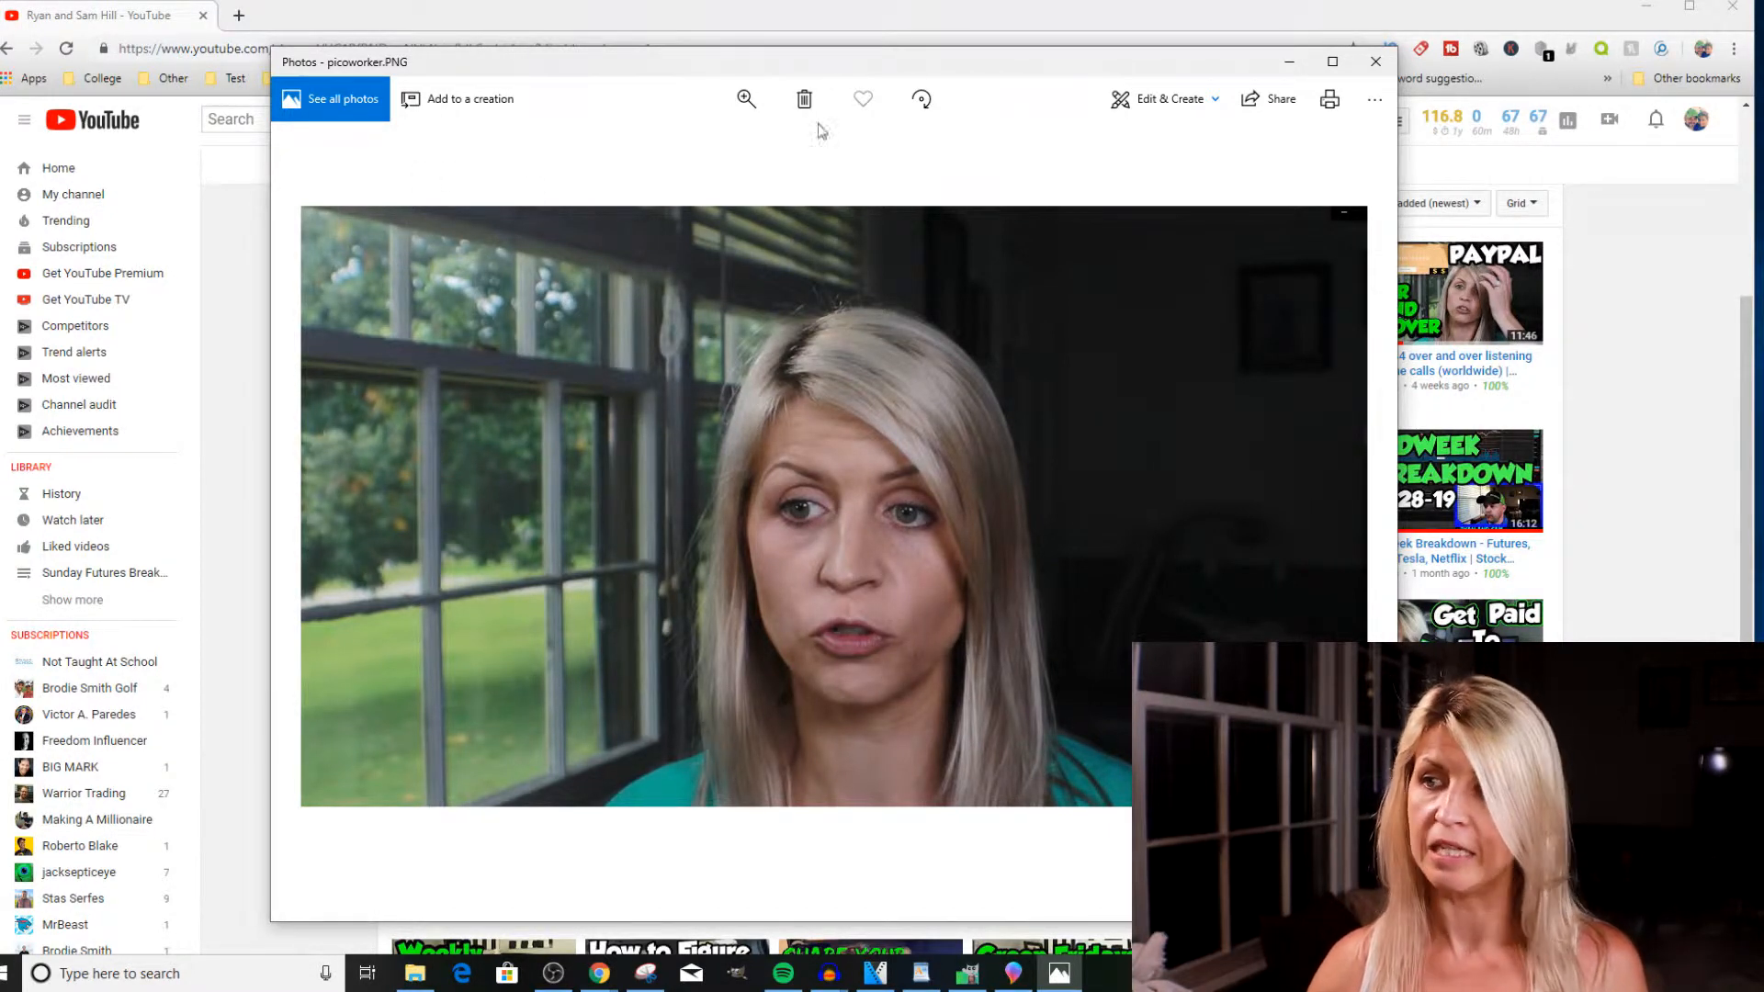
# Close the photo viewer, launch Paint 3D and start a new blank project.
pyautogui.click(1374, 62)
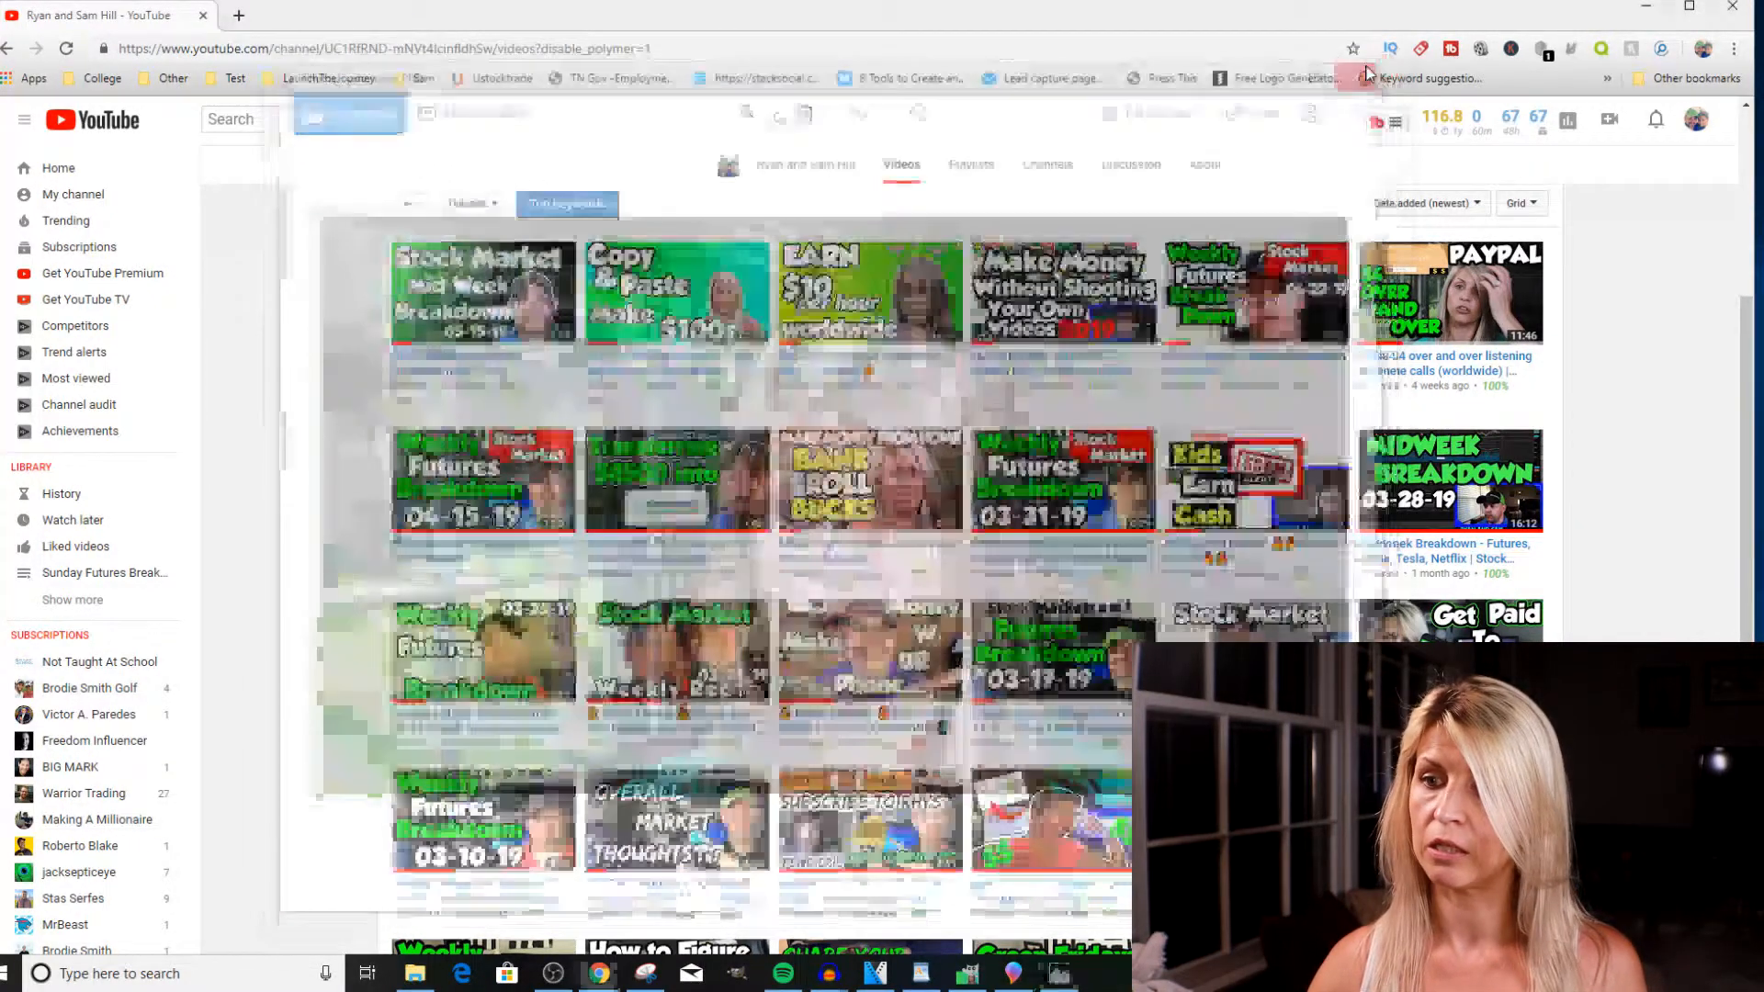
pyautogui.click(88, 976)
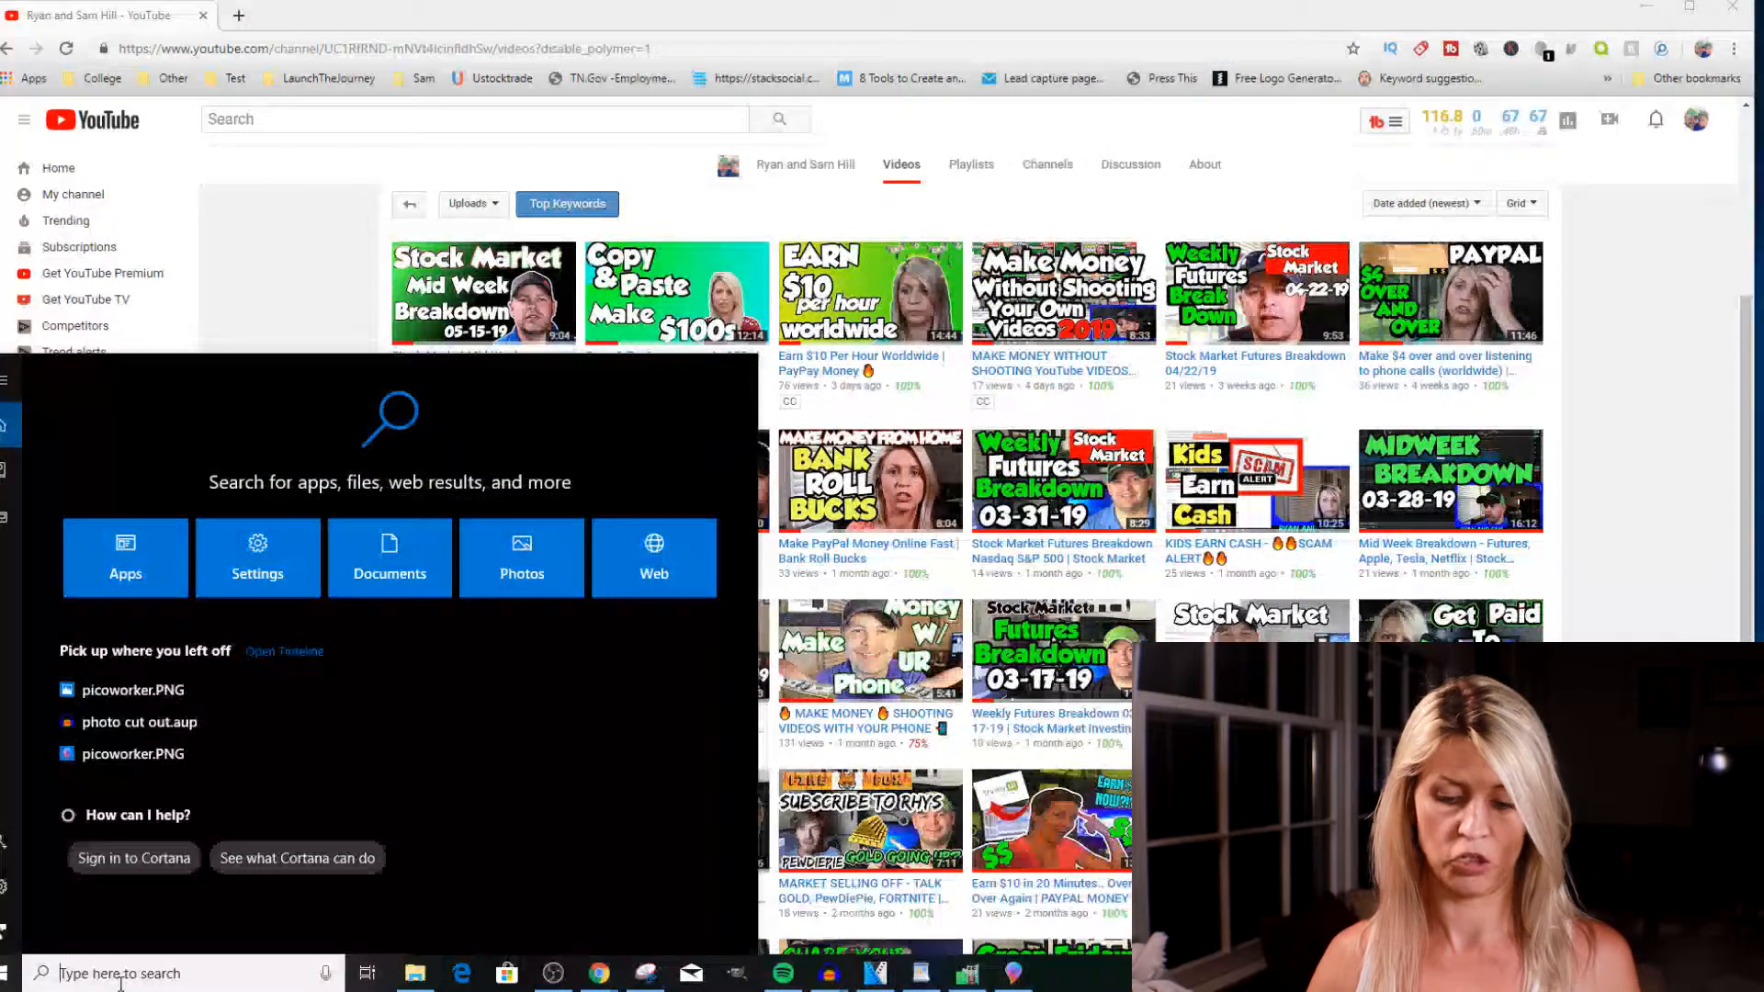
pyautogui.write('p')
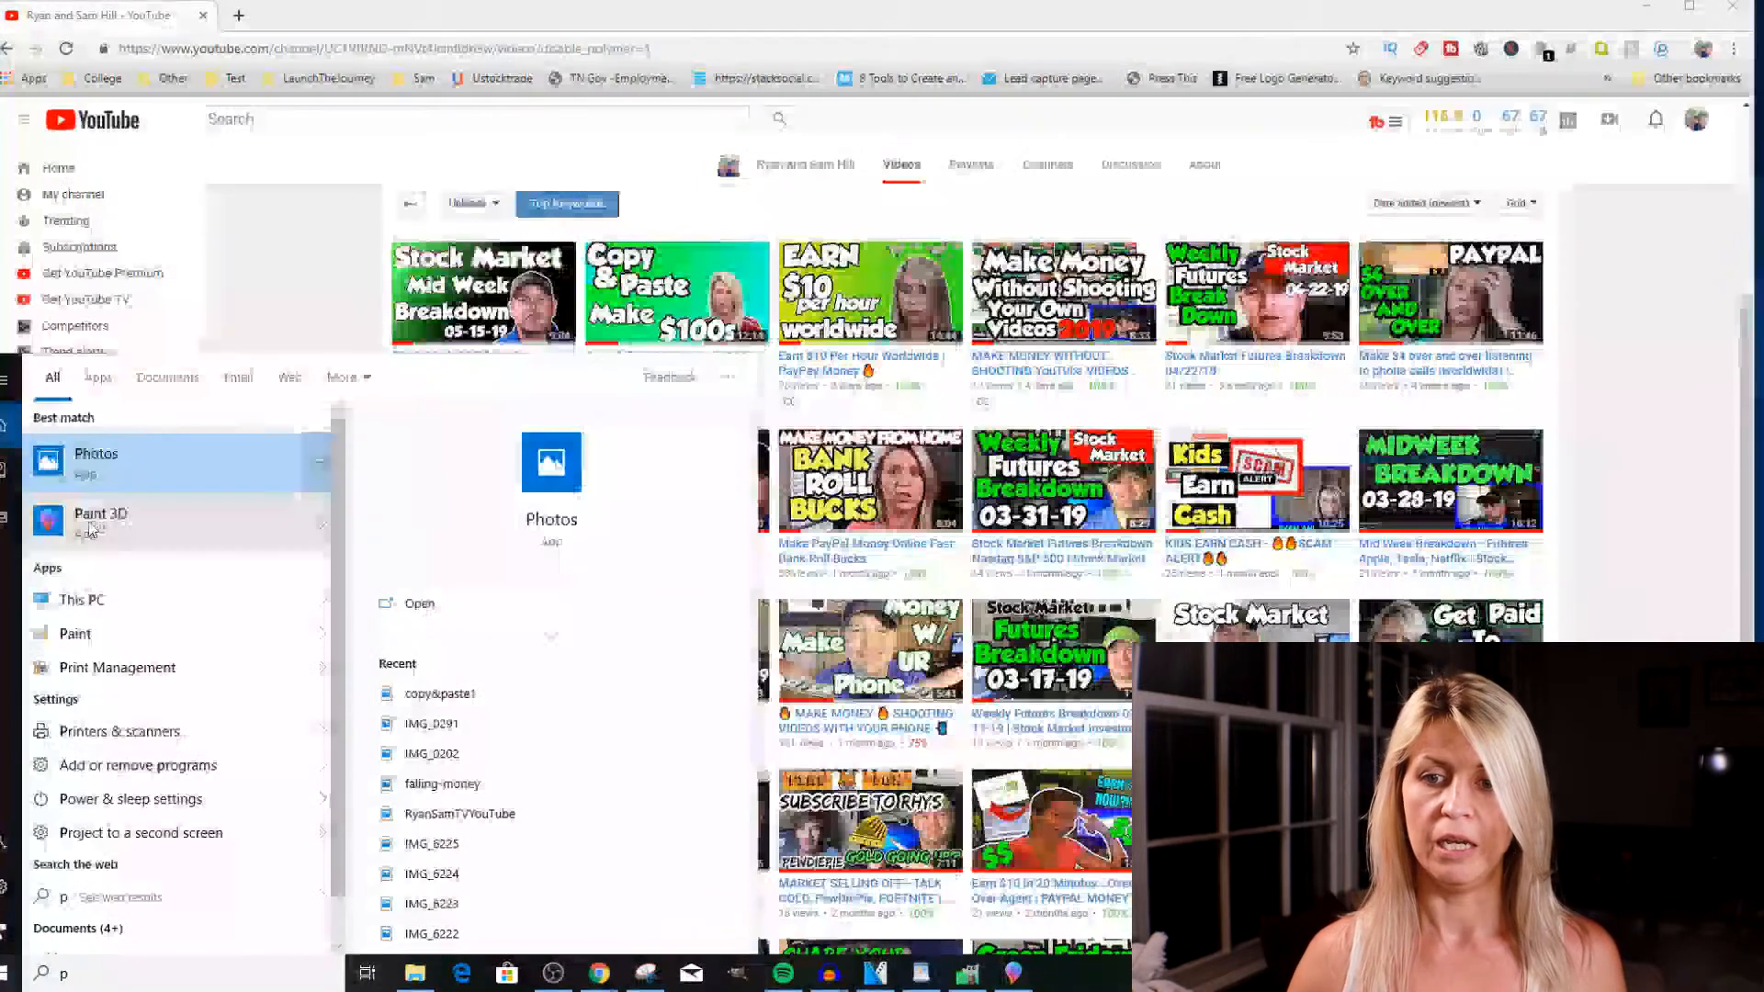
pyautogui.click(139, 536)
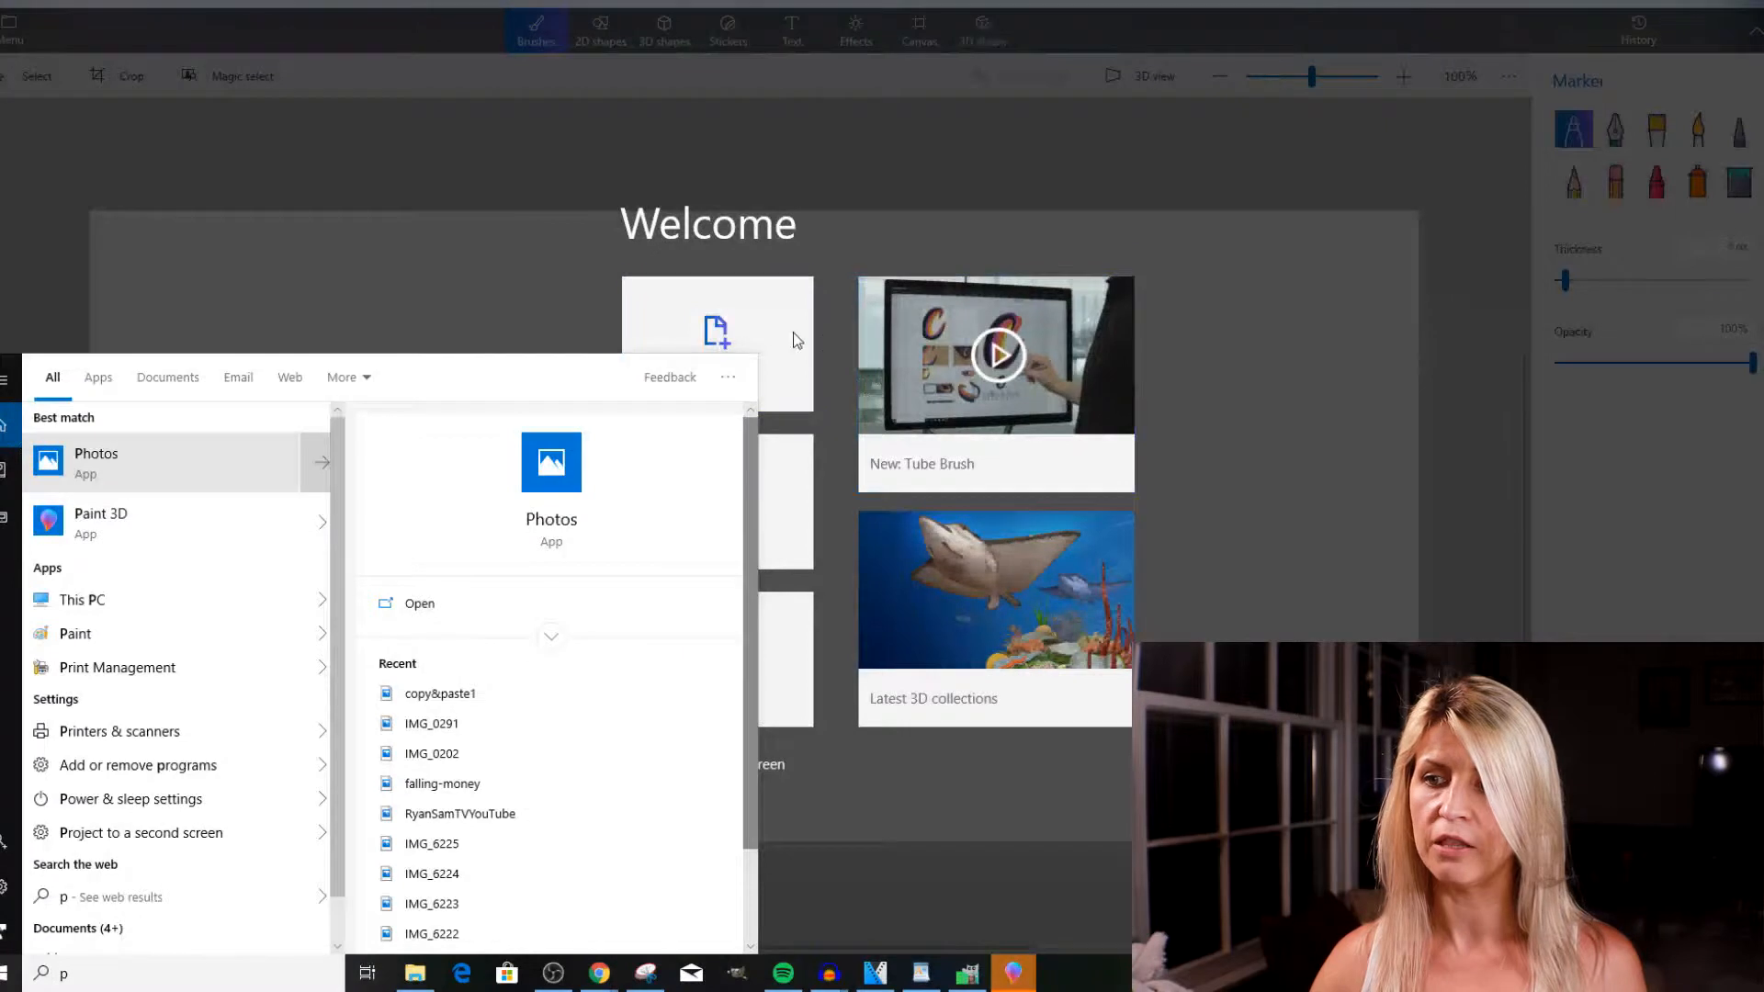
pyautogui.click(709, 320)
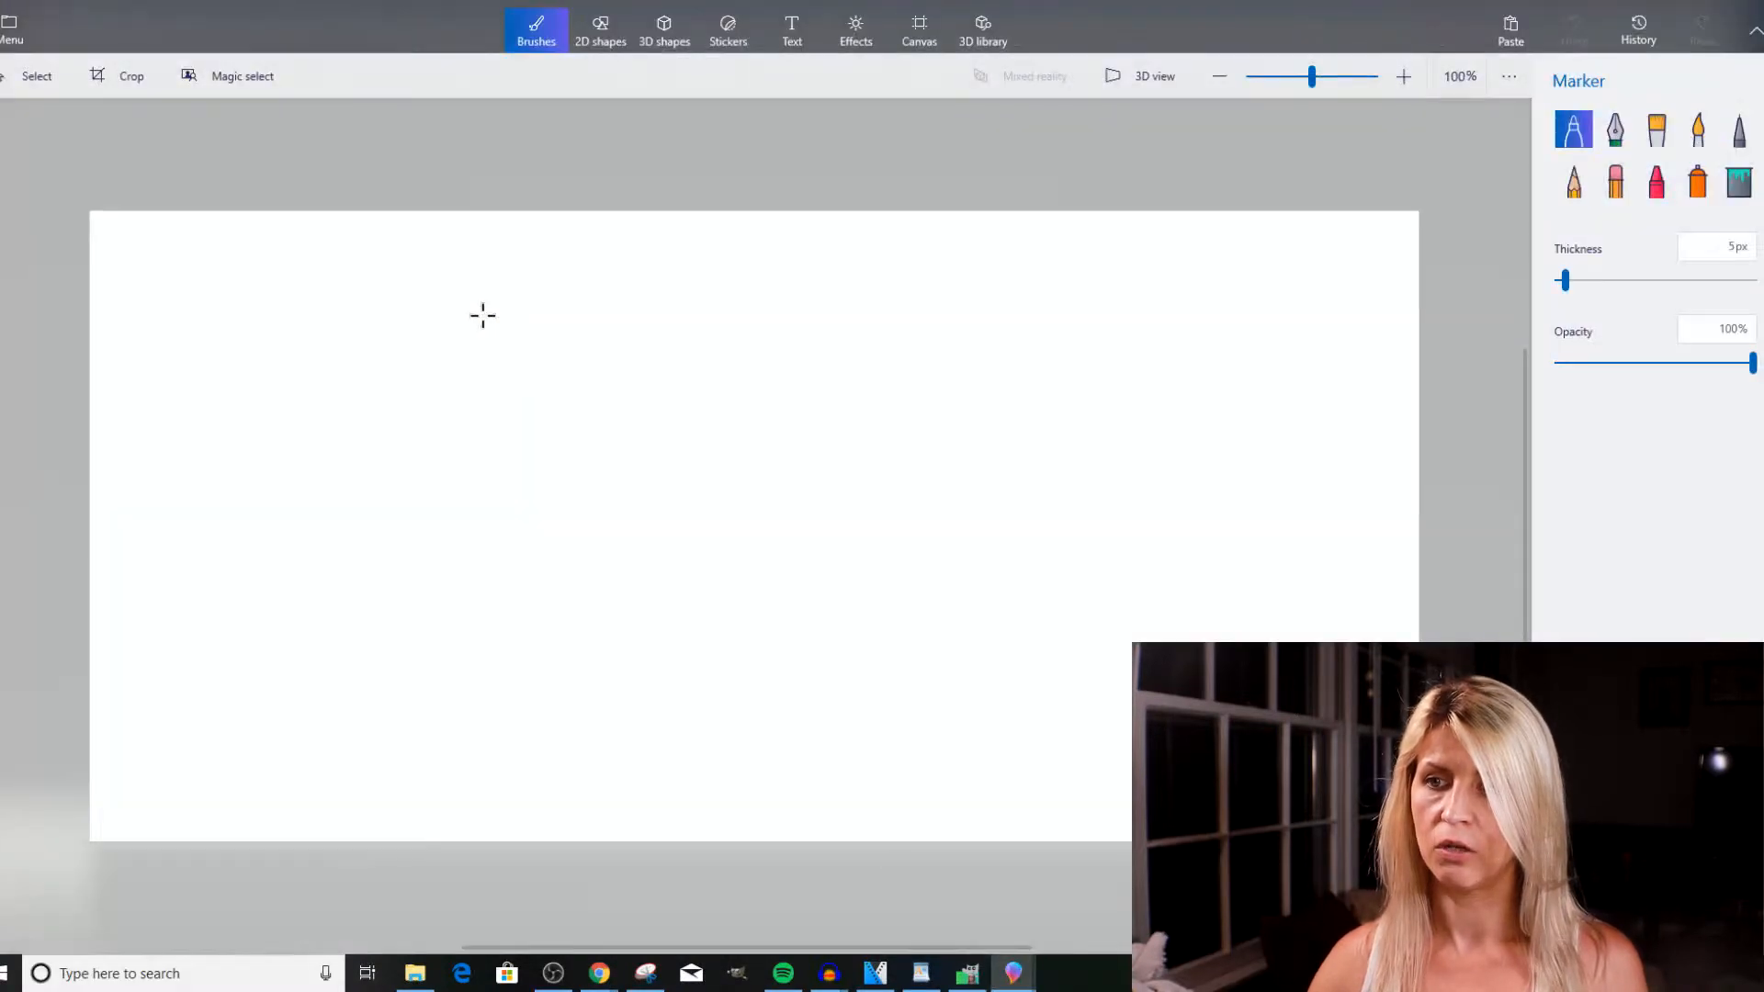
# Open the picoworker image from the 1Thumbnail folder on the desktop.
pyautogui.click(6, 20)
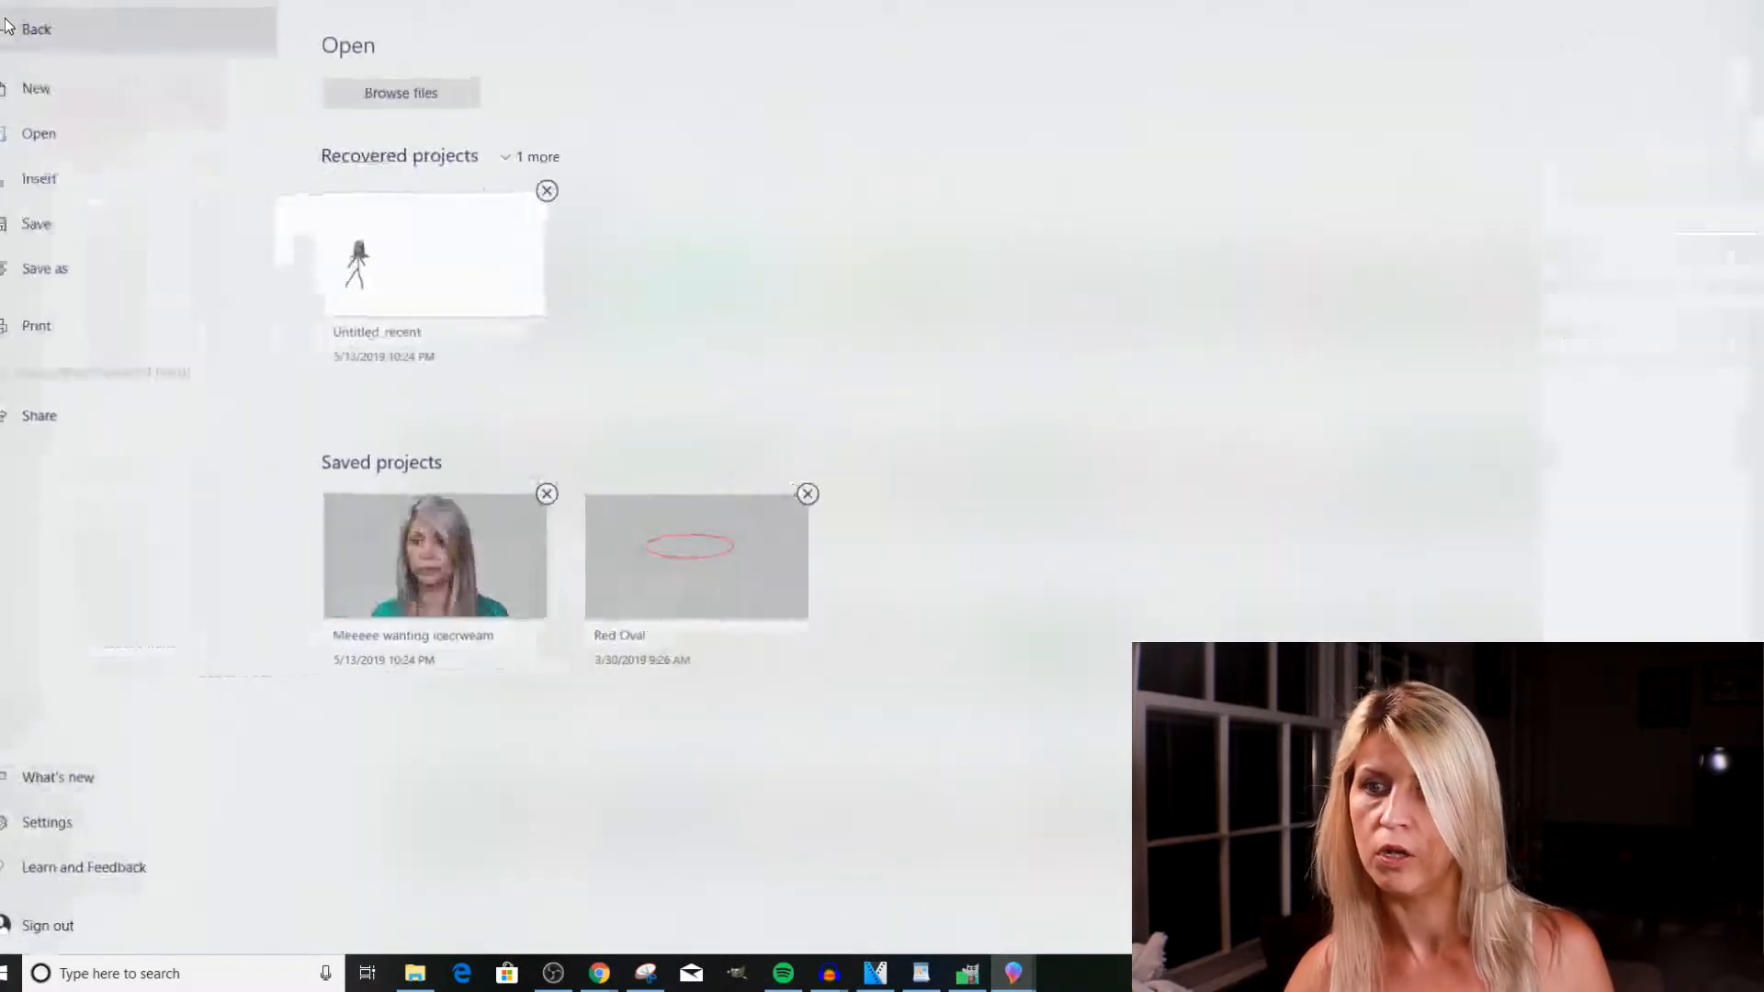
pyautogui.click(384, 98)
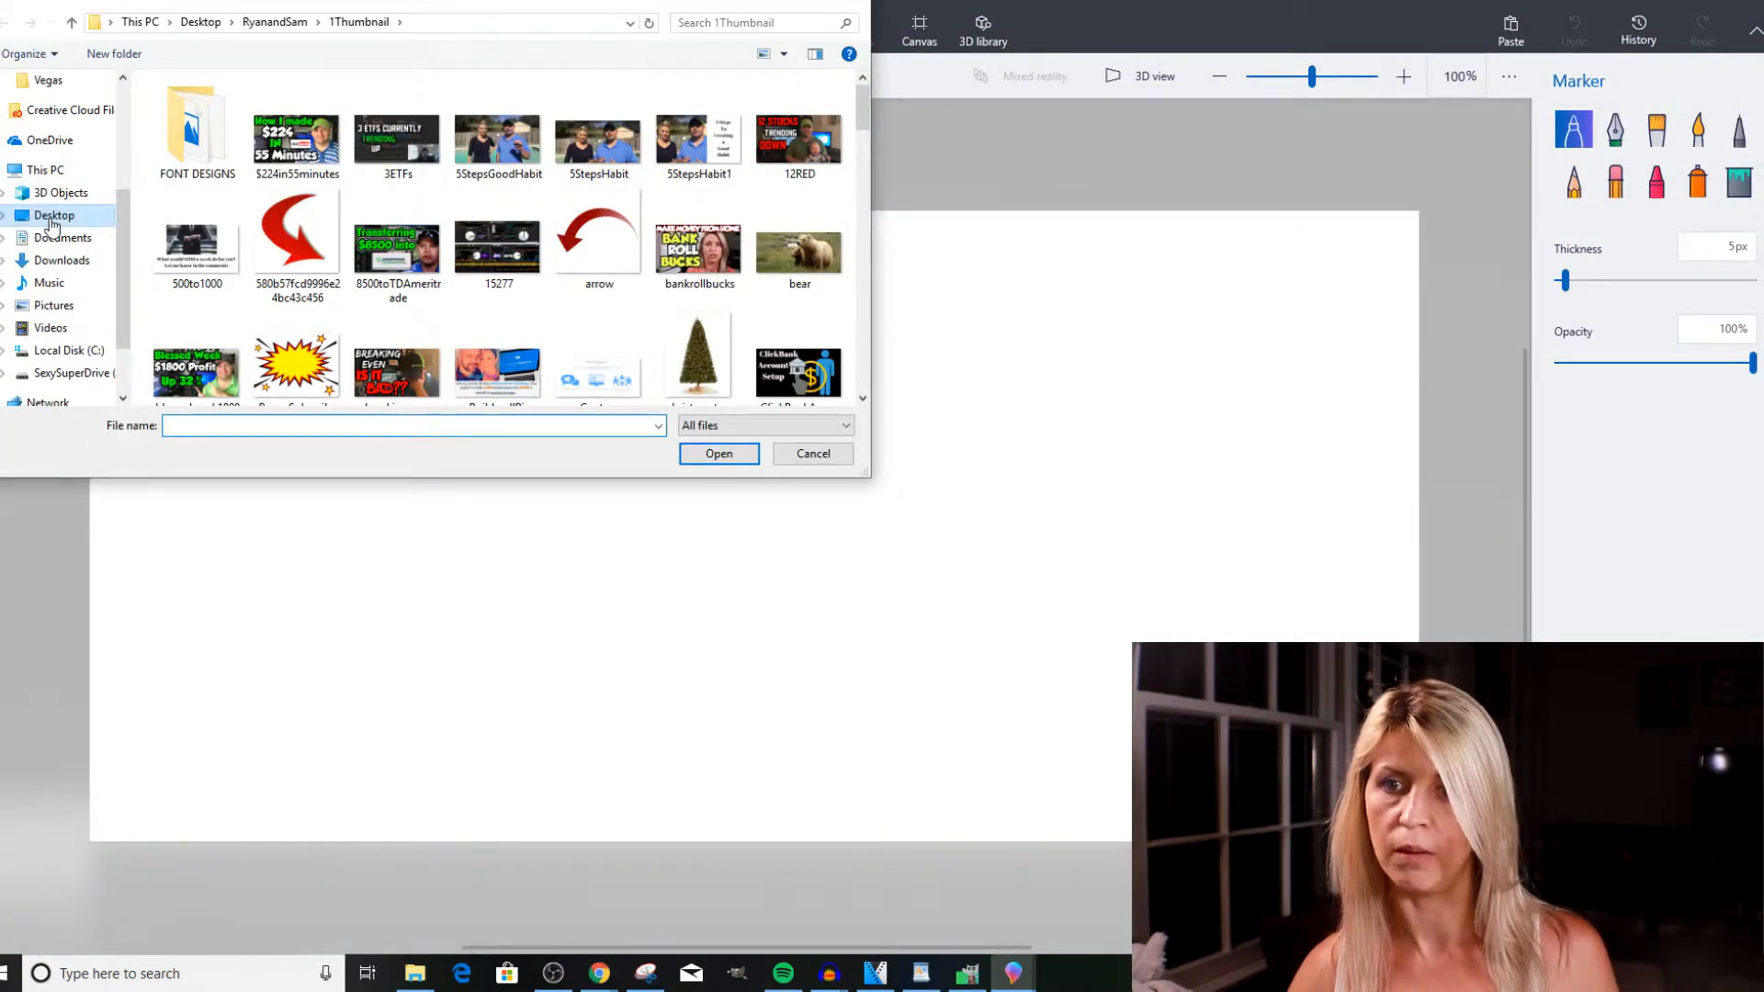
pyautogui.click(52, 220)
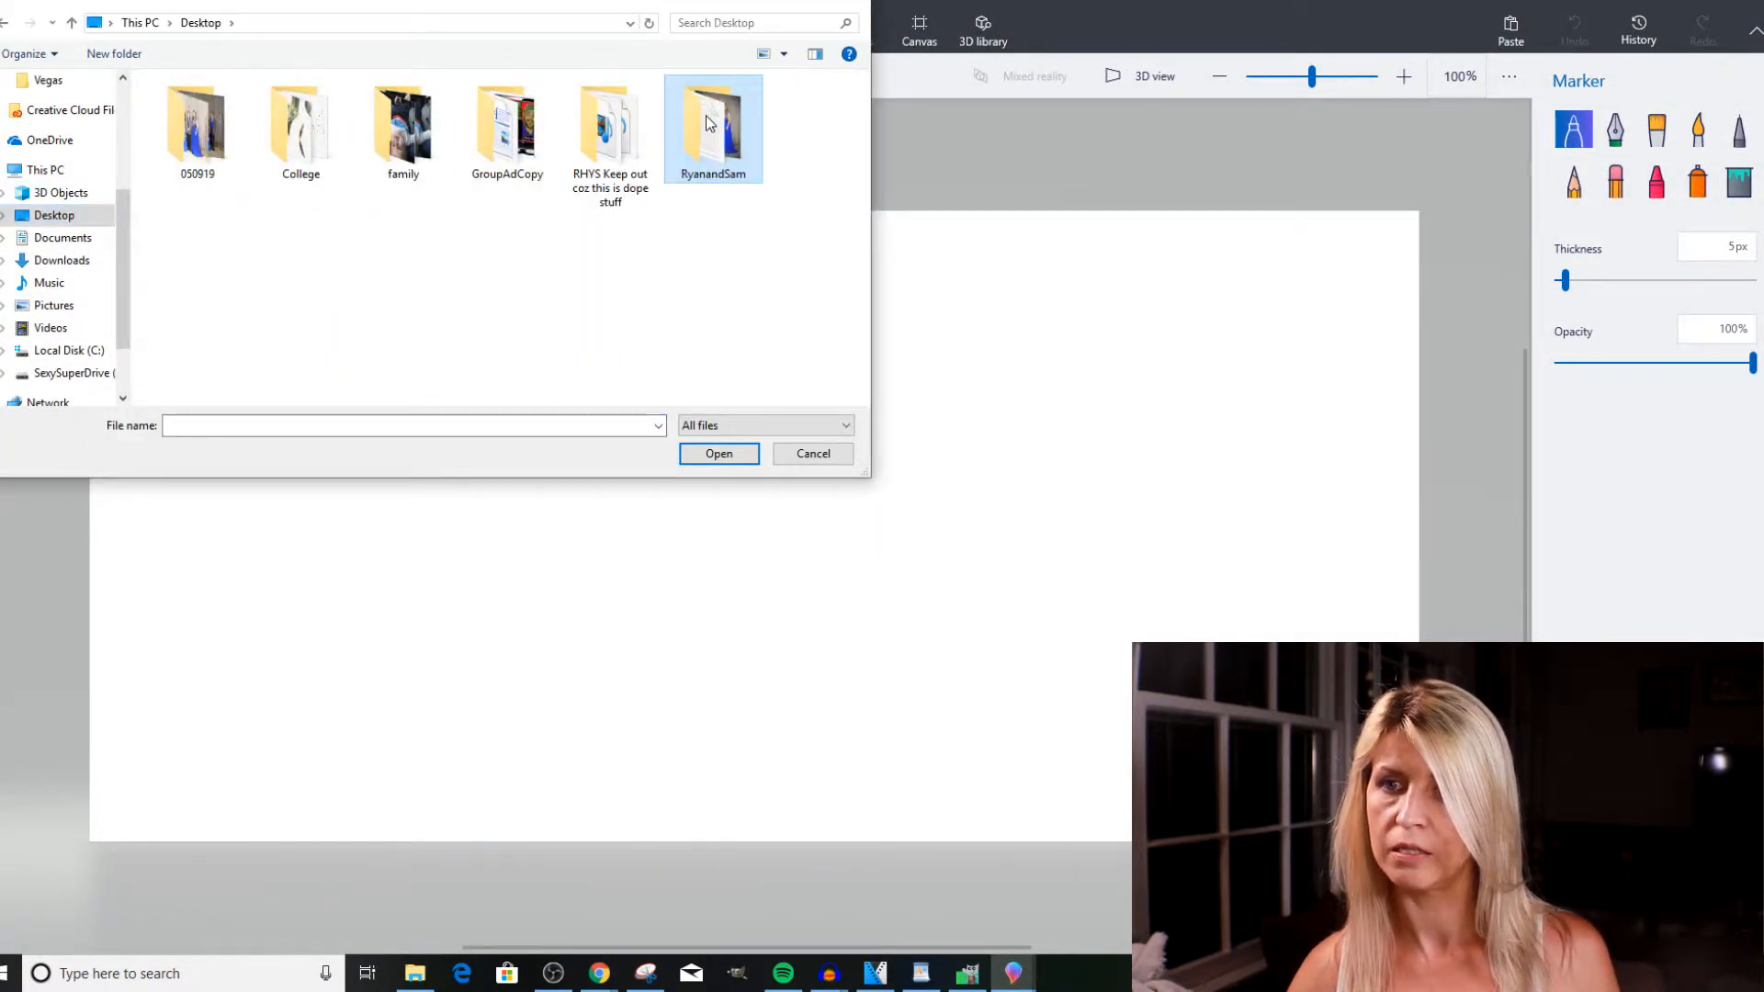
pyautogui.doubleClick(710, 123)
pyautogui.doubleClick(193, 148)
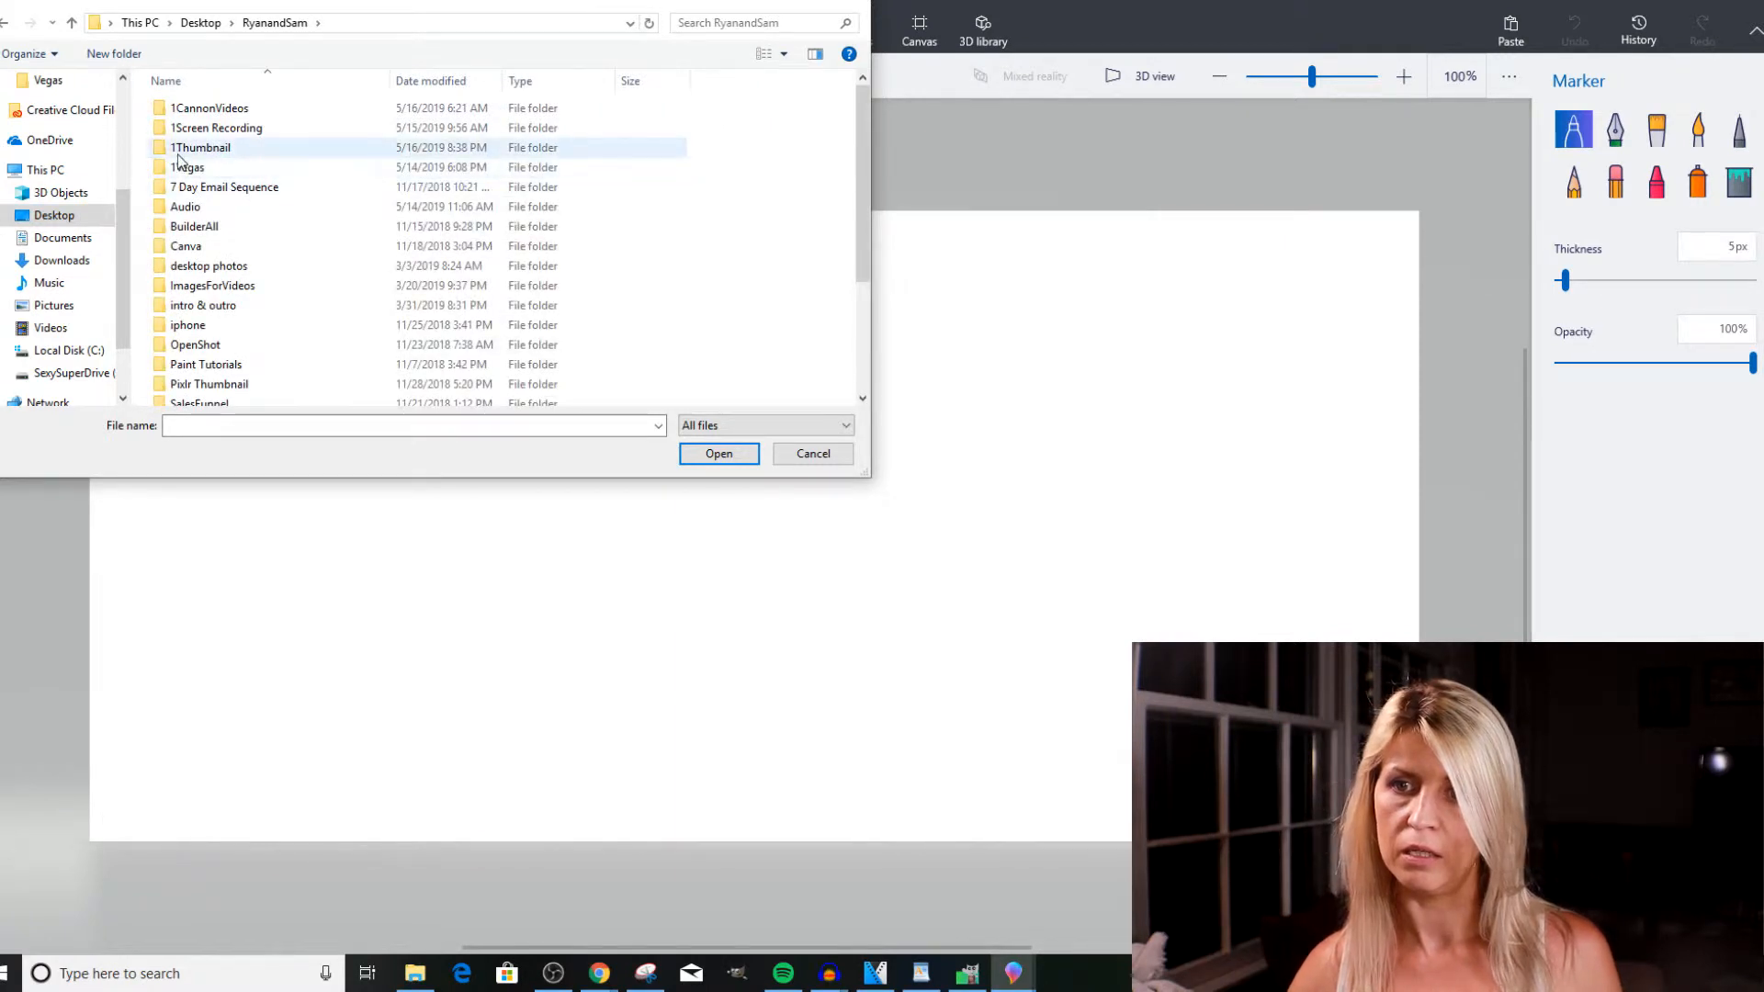
pyautogui.click(698, 143)
pyautogui.click(719, 454)
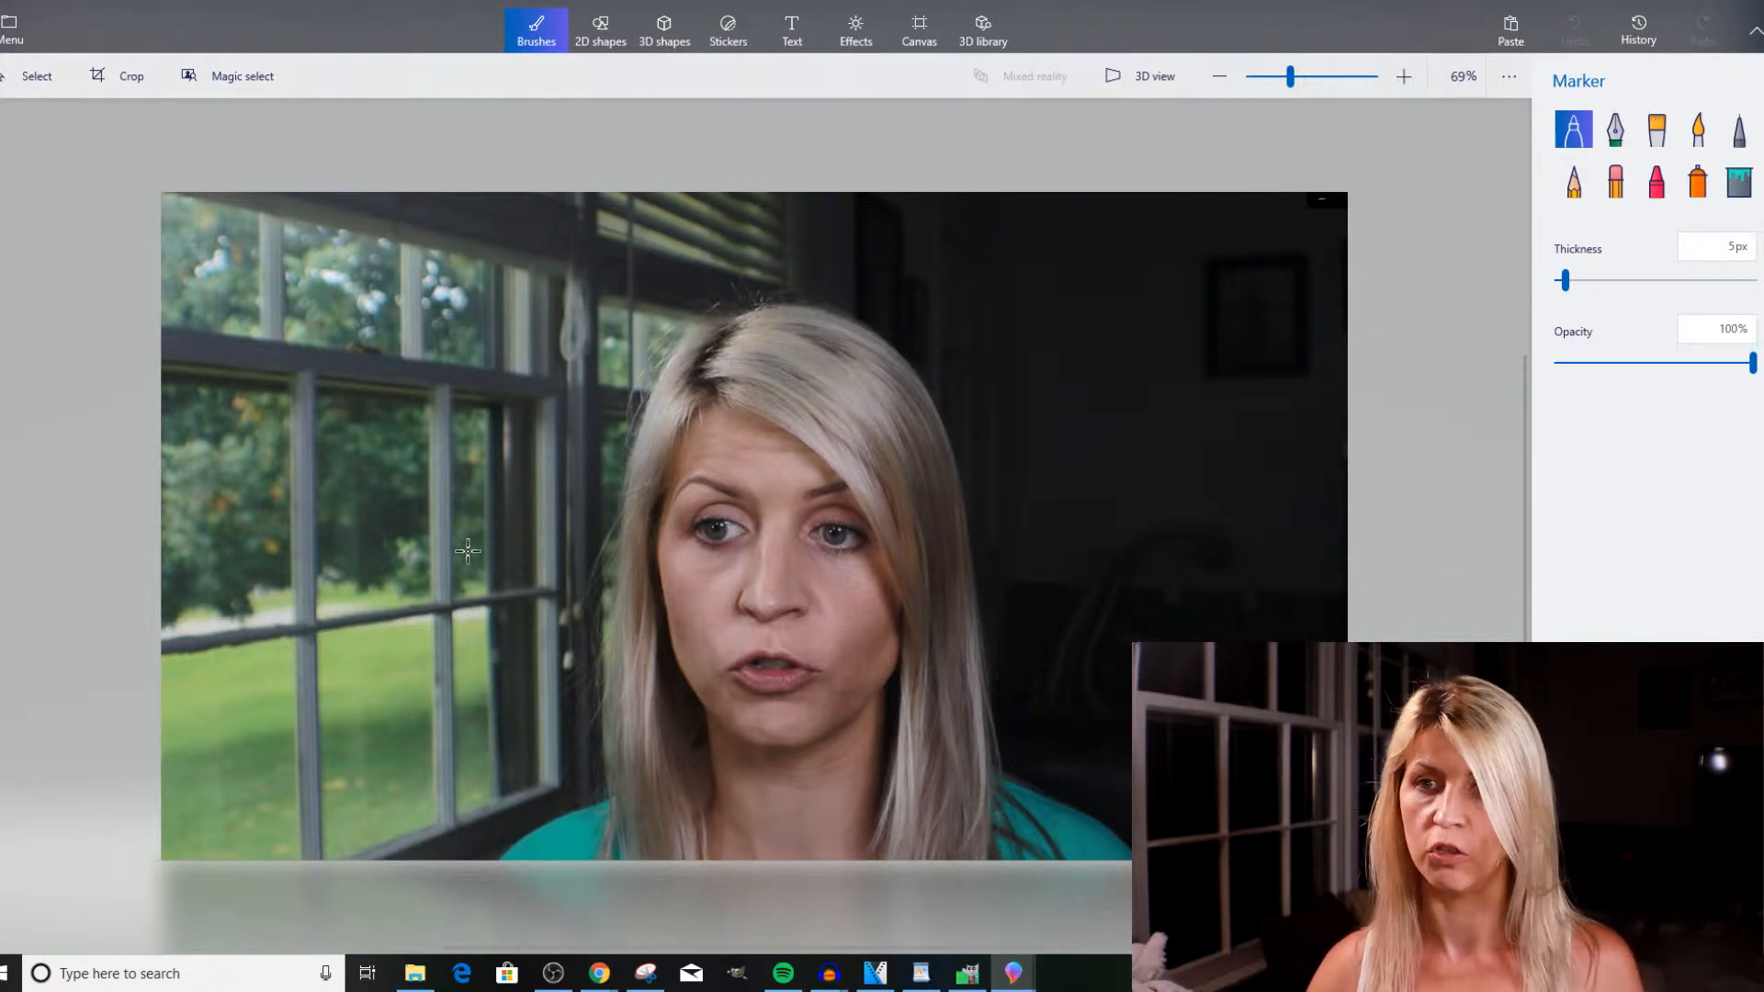
# Cut the woman out with Magic select, framing the focus area closely around her head and shoulders and keeping Autofill background on.
pyautogui.click(228, 75)
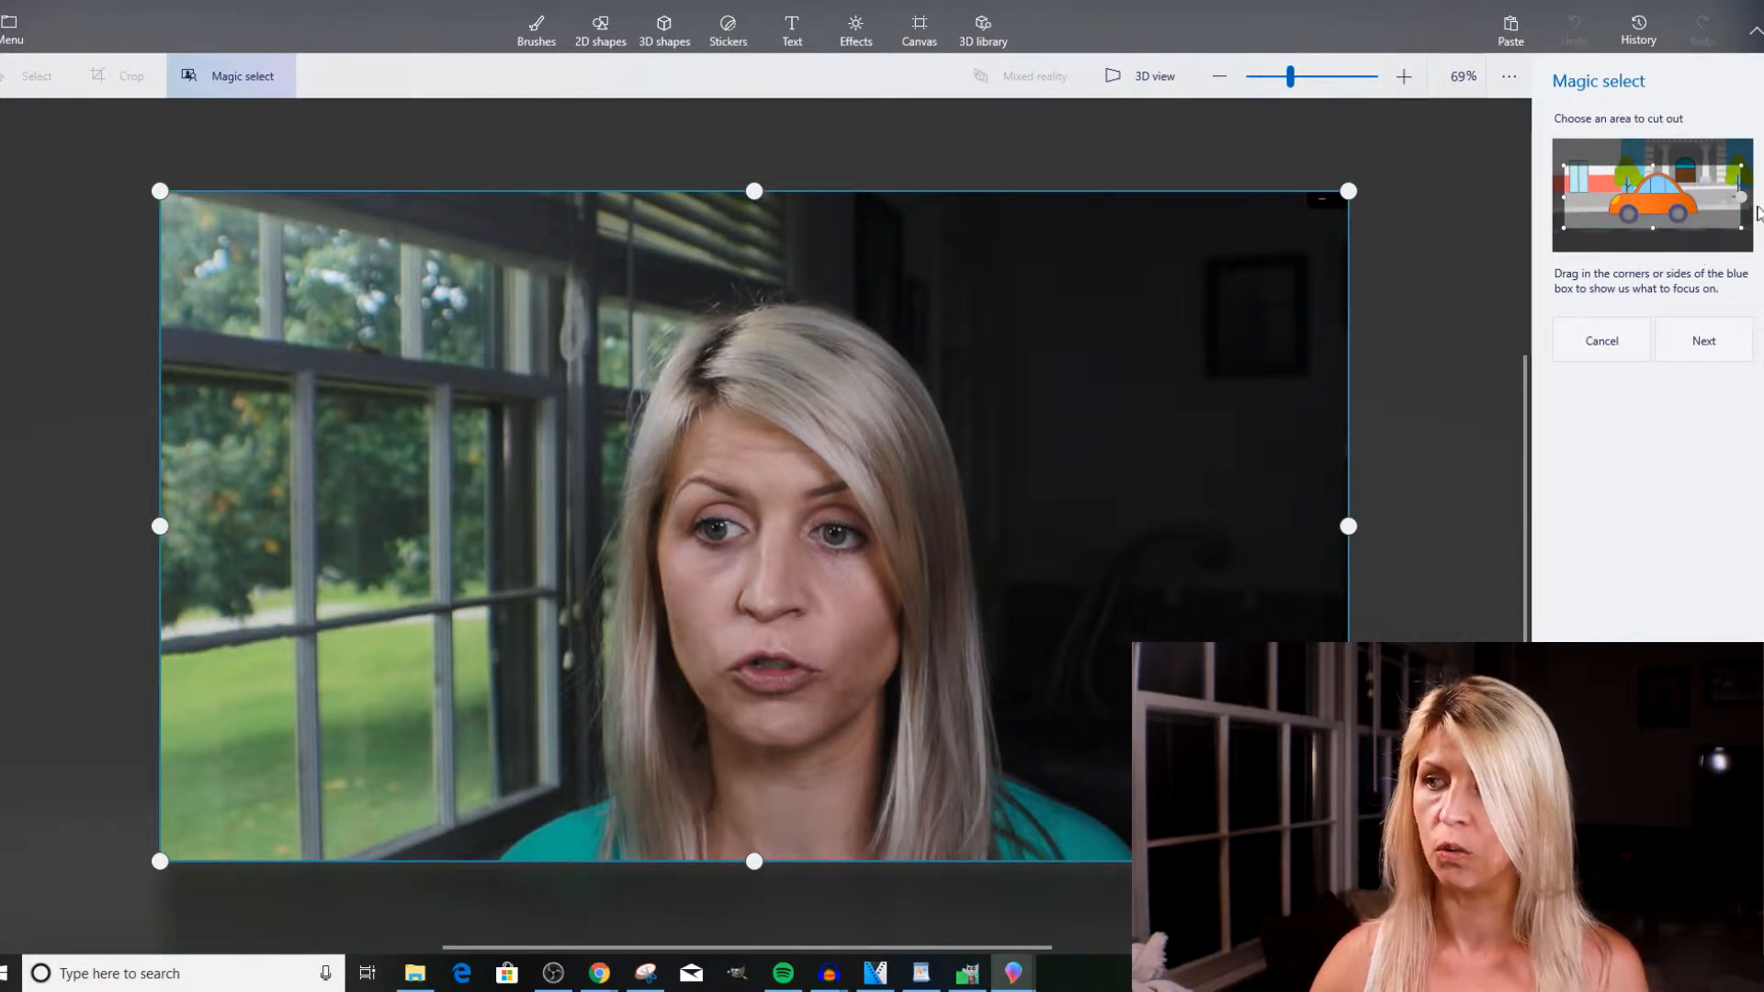
pyautogui.moveTo(1347, 526); pyautogui.dragTo(1154, 526)
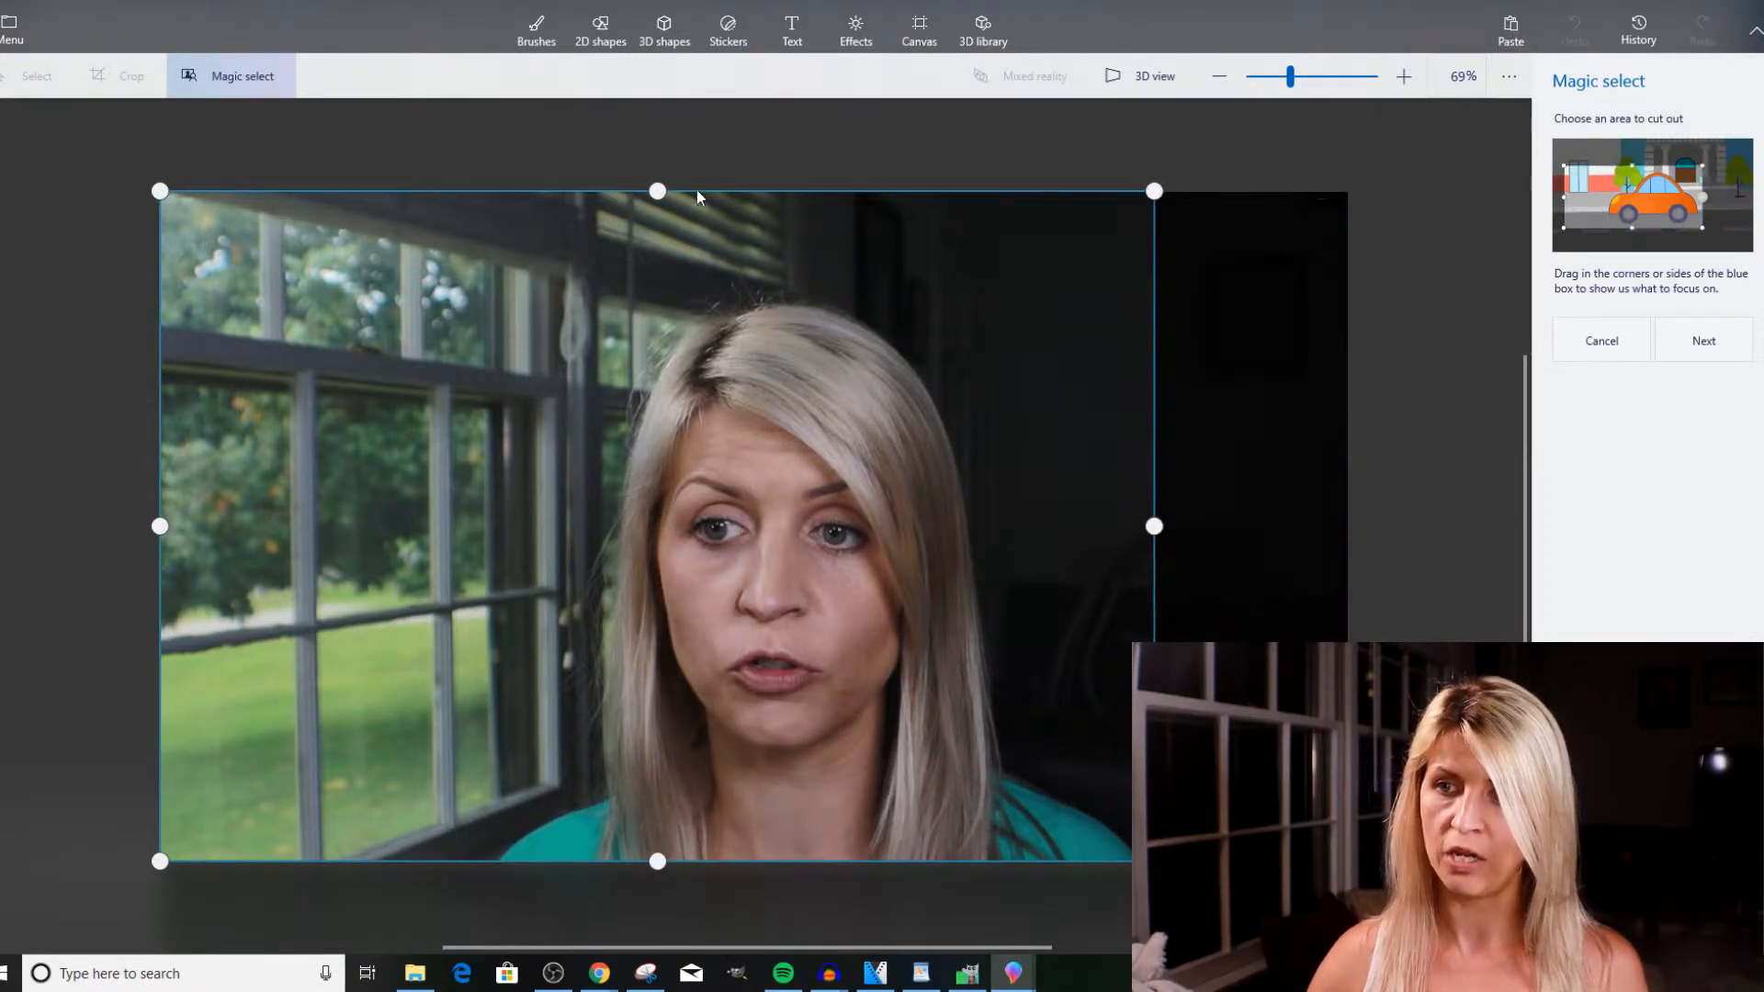
pyautogui.moveTo(657, 191); pyautogui.dragTo(659, 287)
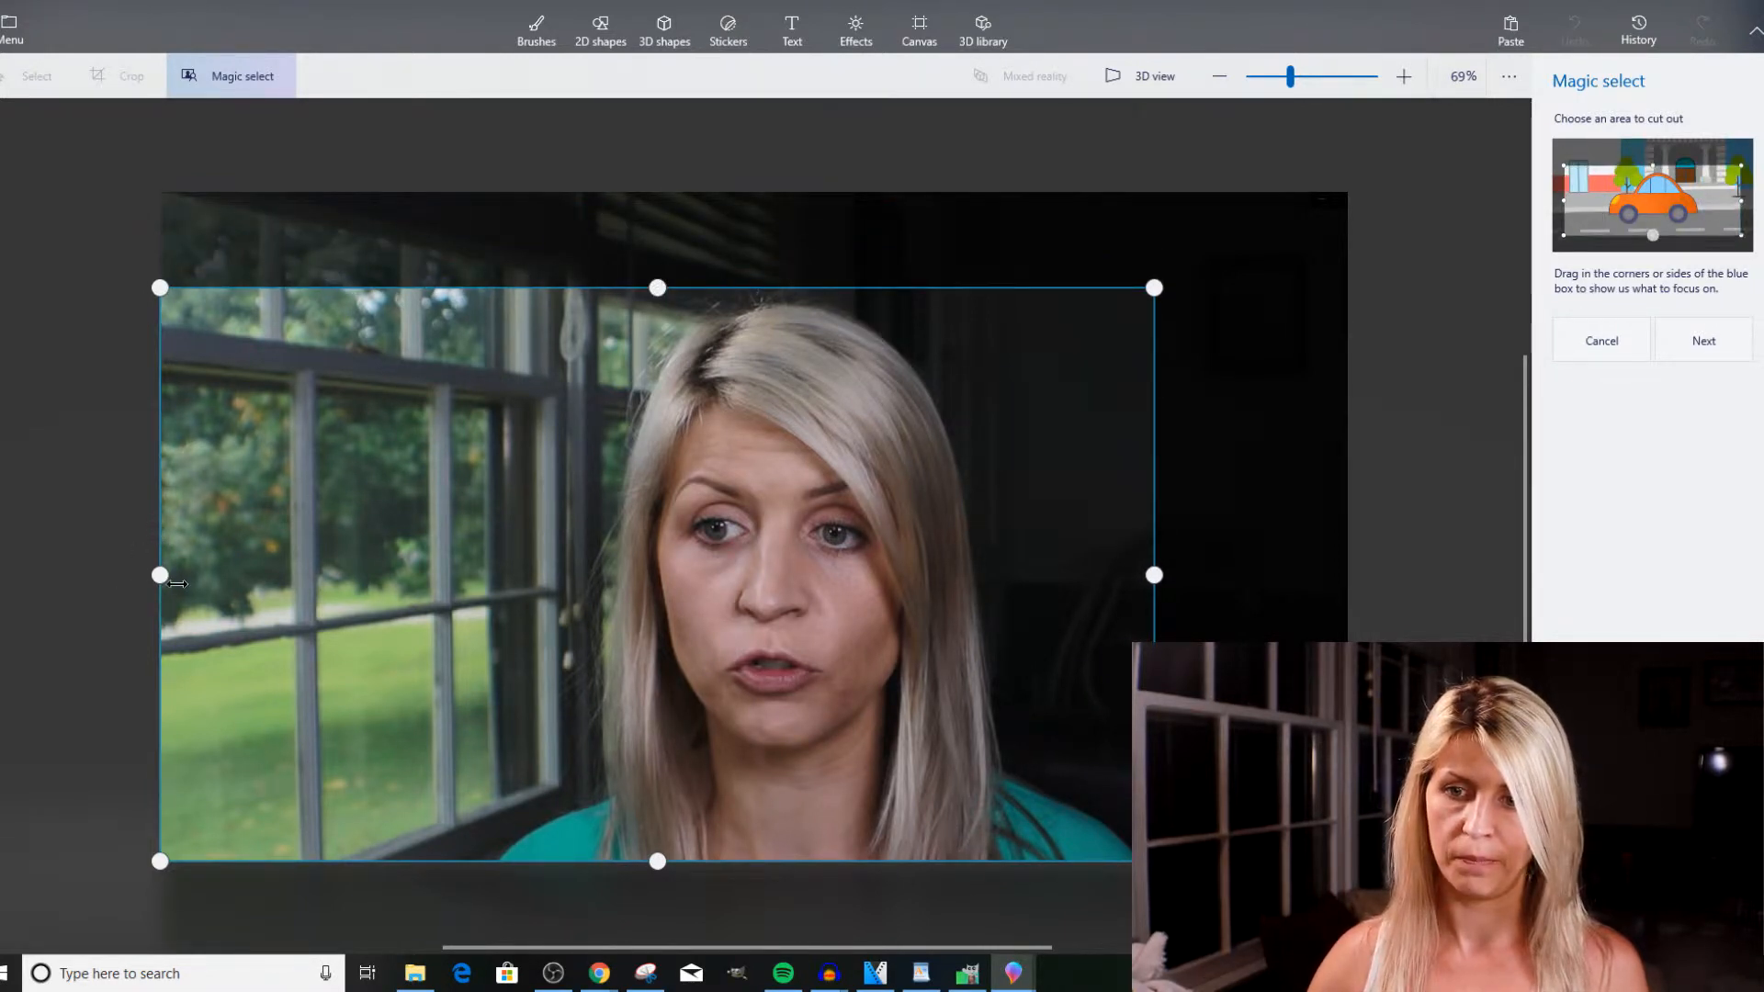
pyautogui.moveTo(159, 576); pyautogui.dragTo(486, 637)
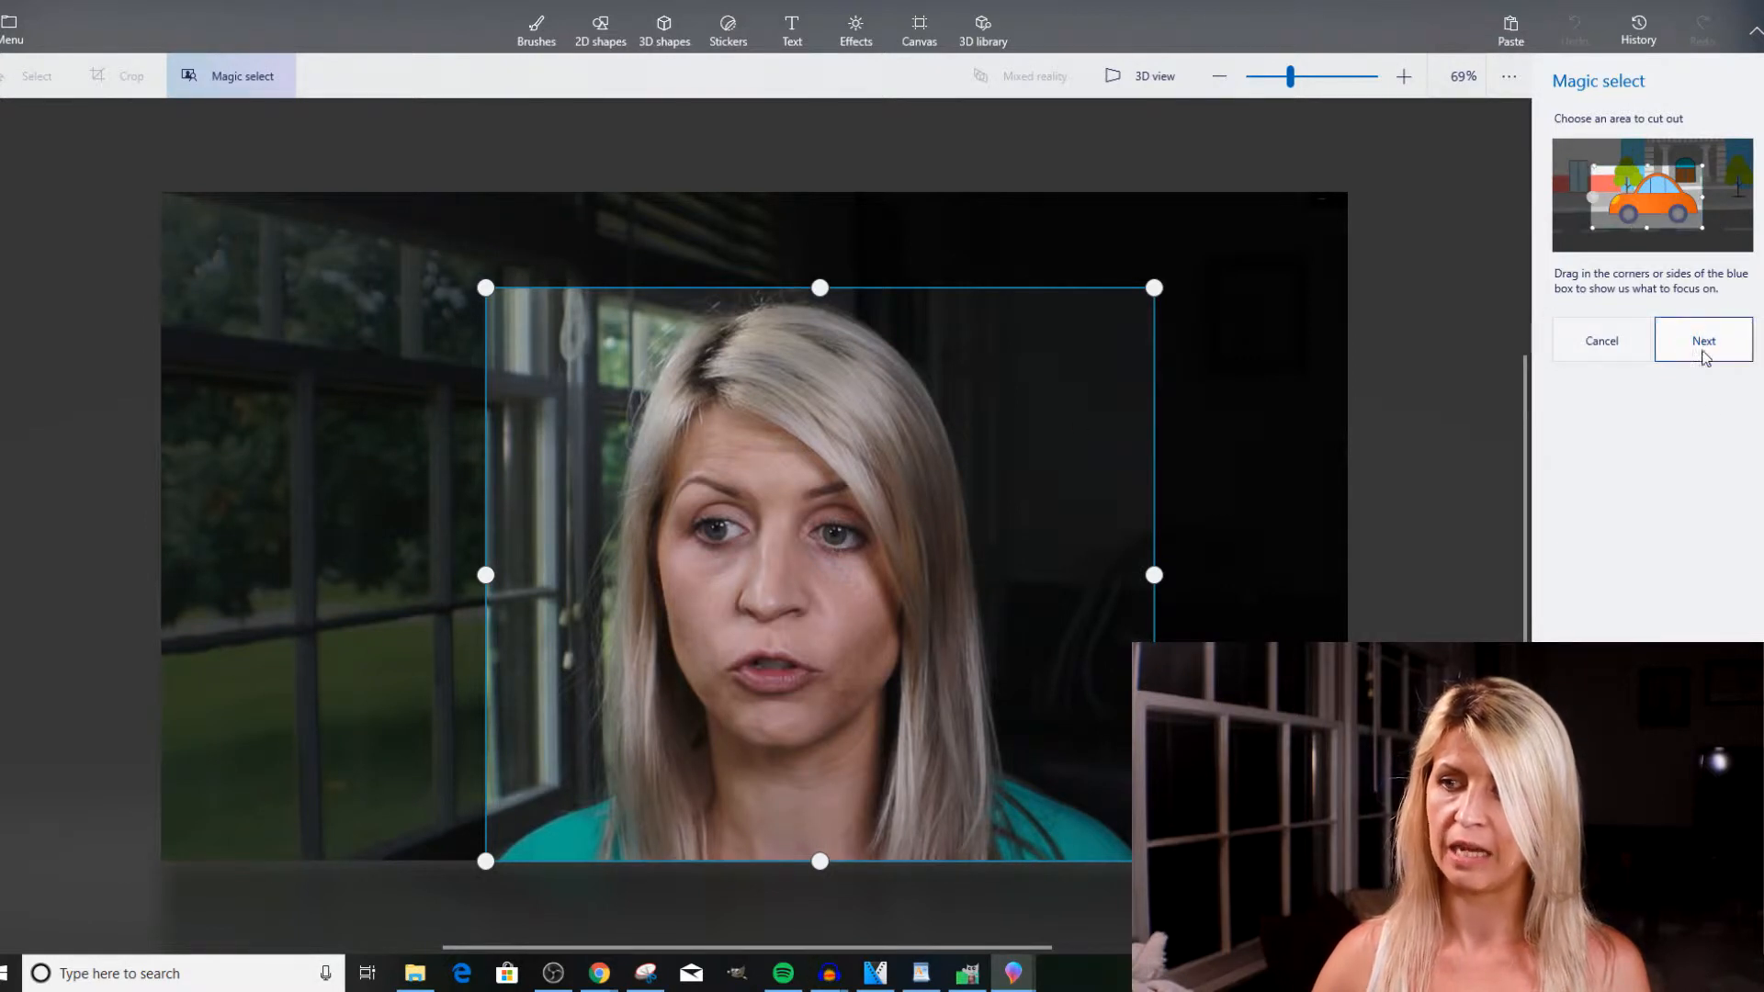
pyautogui.click(1703, 340)
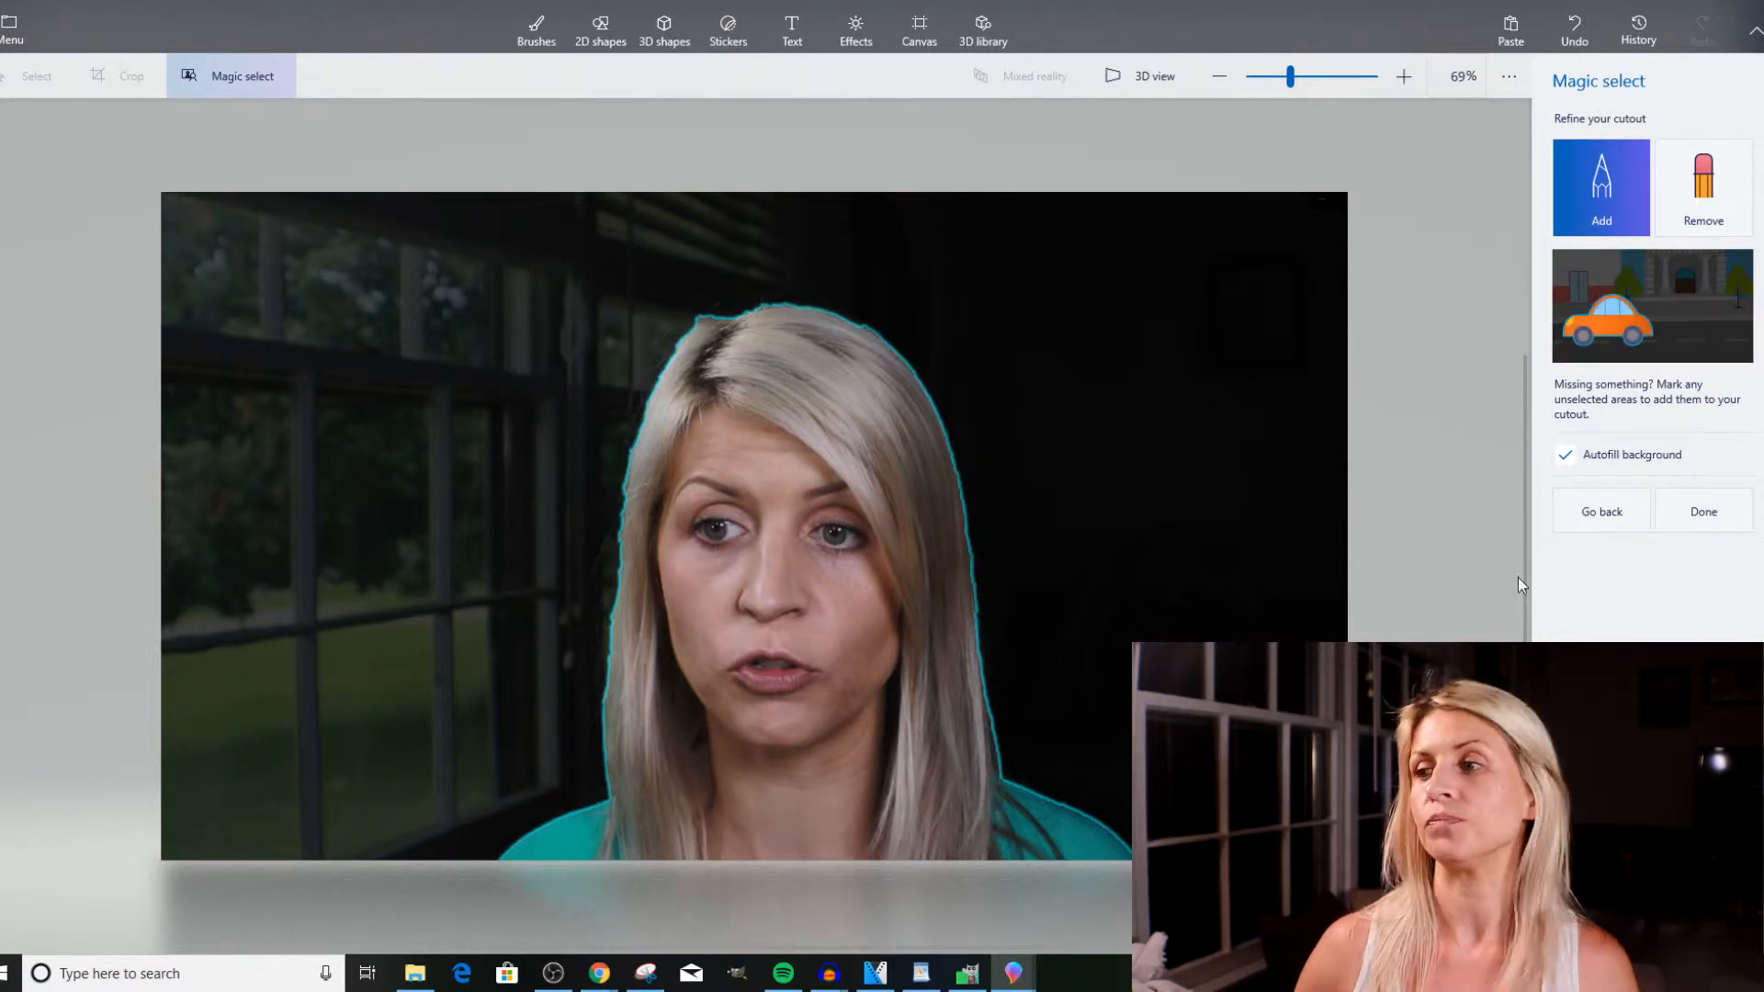
pyautogui.click(1700, 515)
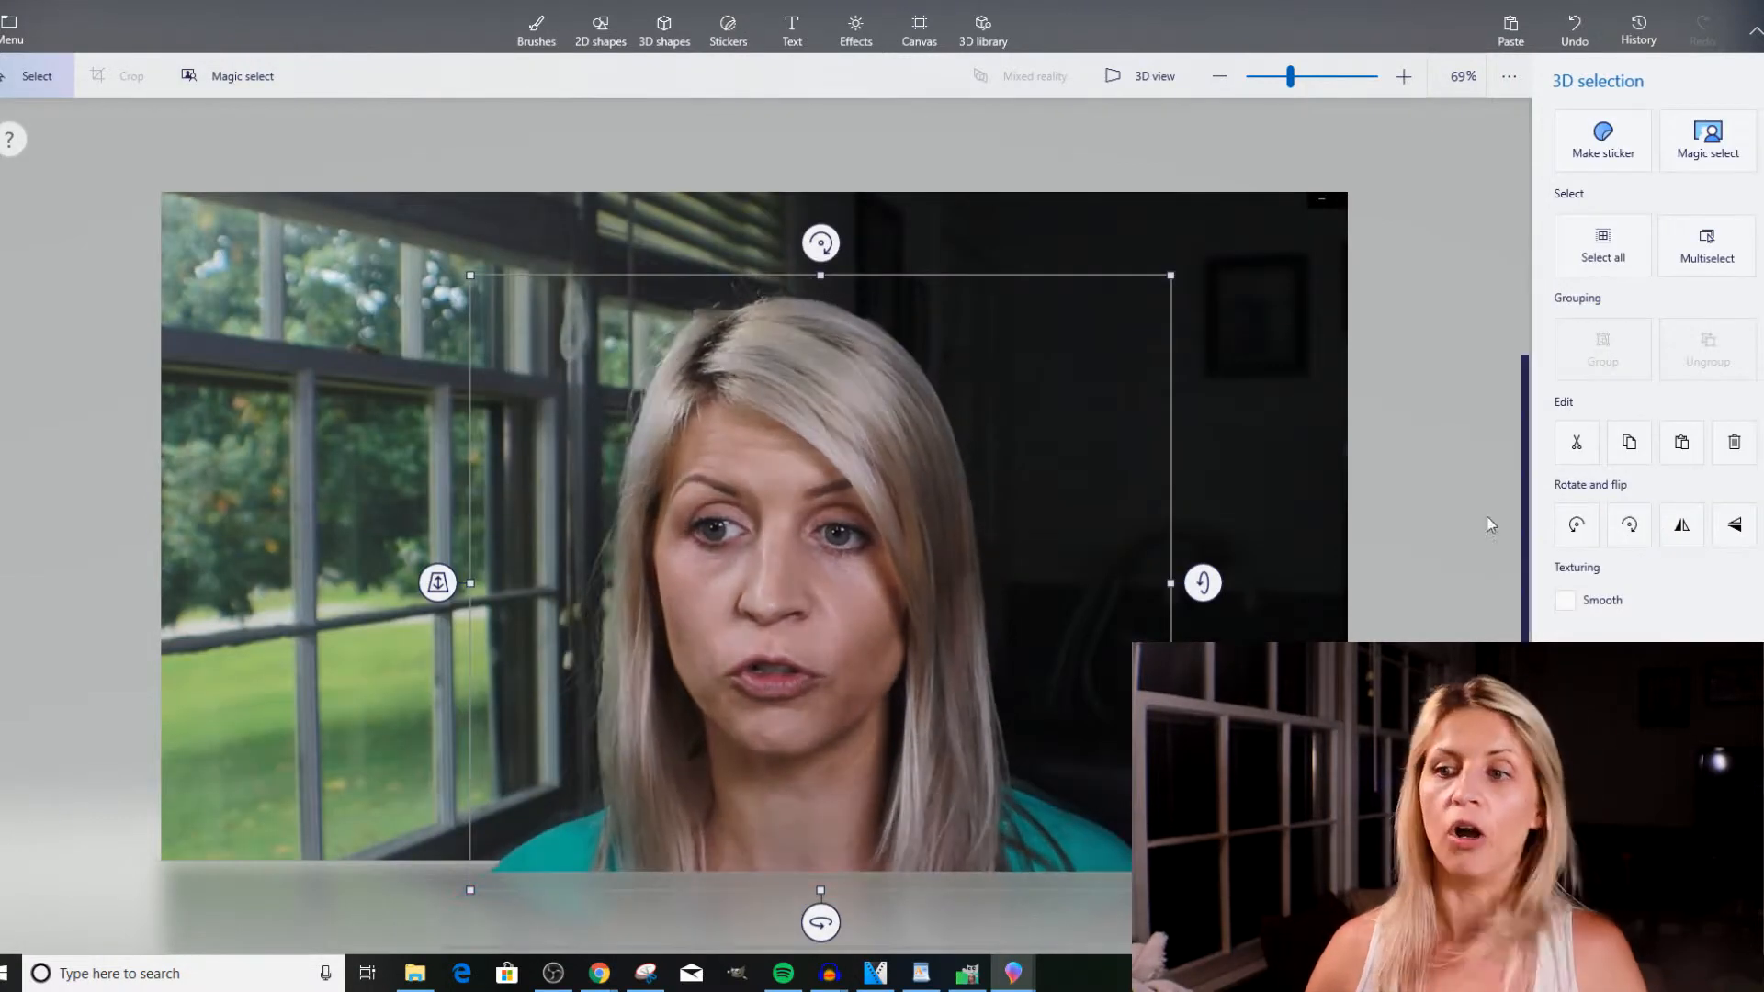
# Move the cutout slightly up and to the left over the photo, and hide the canvas behind it.
pyautogui.moveTo(812, 435); pyautogui.dragTo(796, 396)
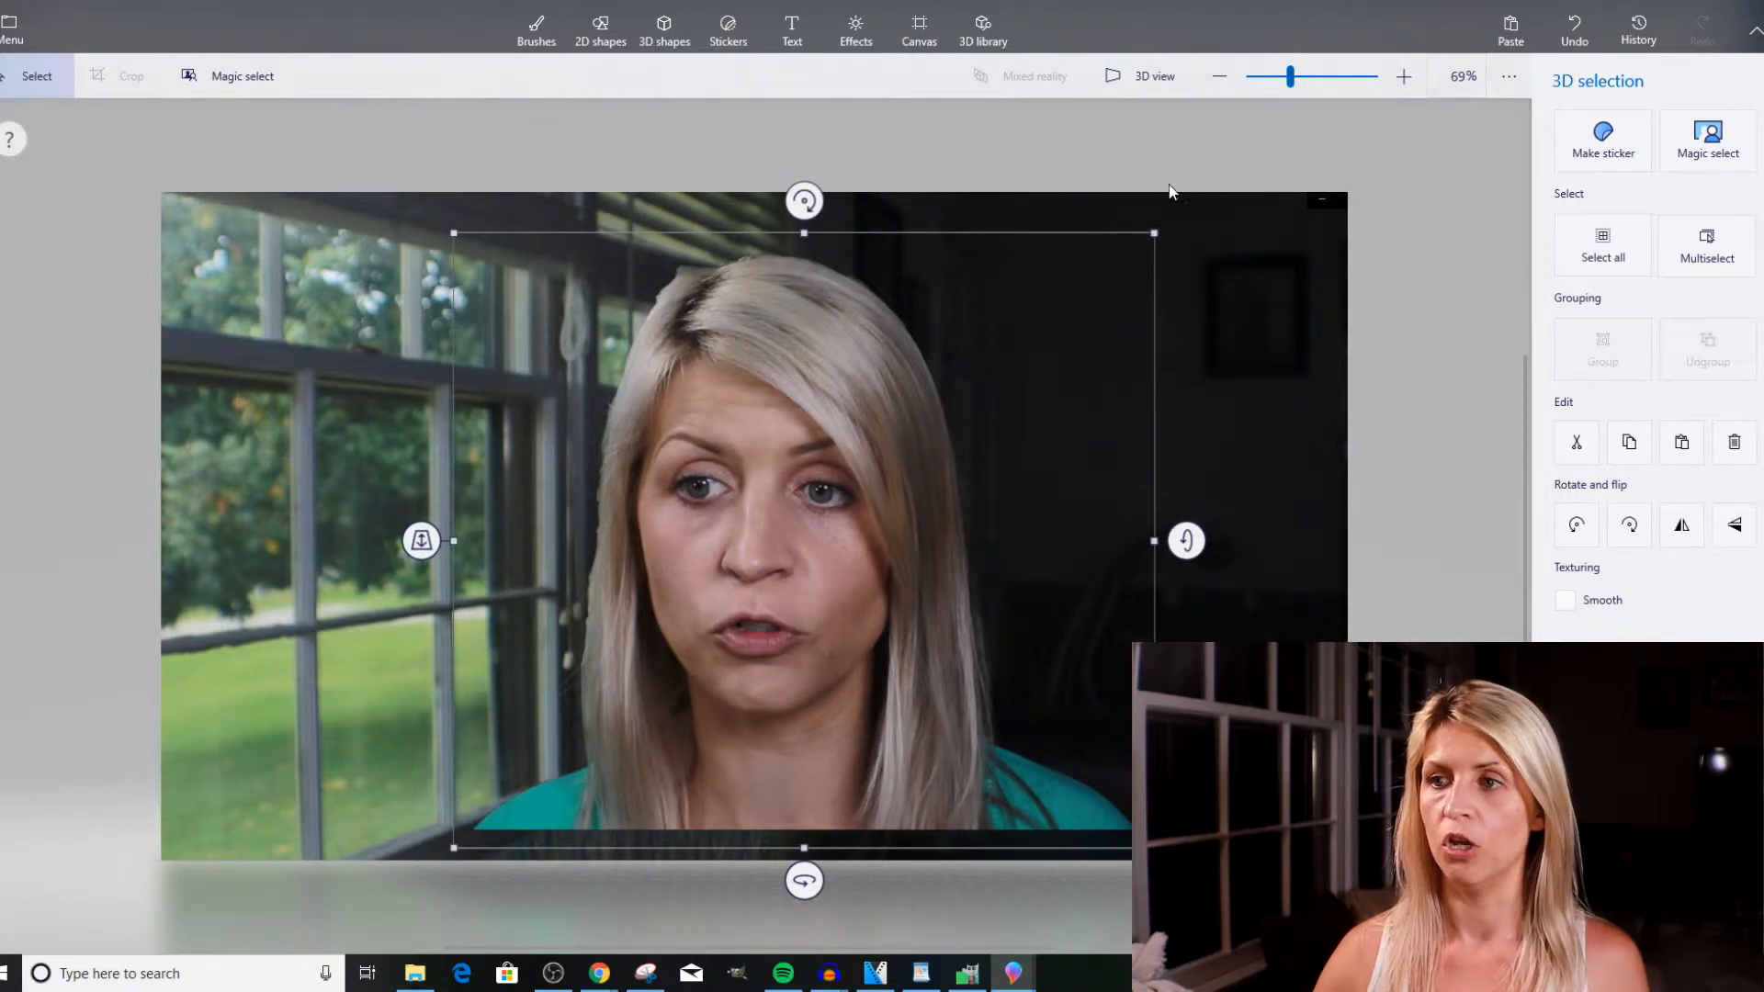
pyautogui.click(917, 28)
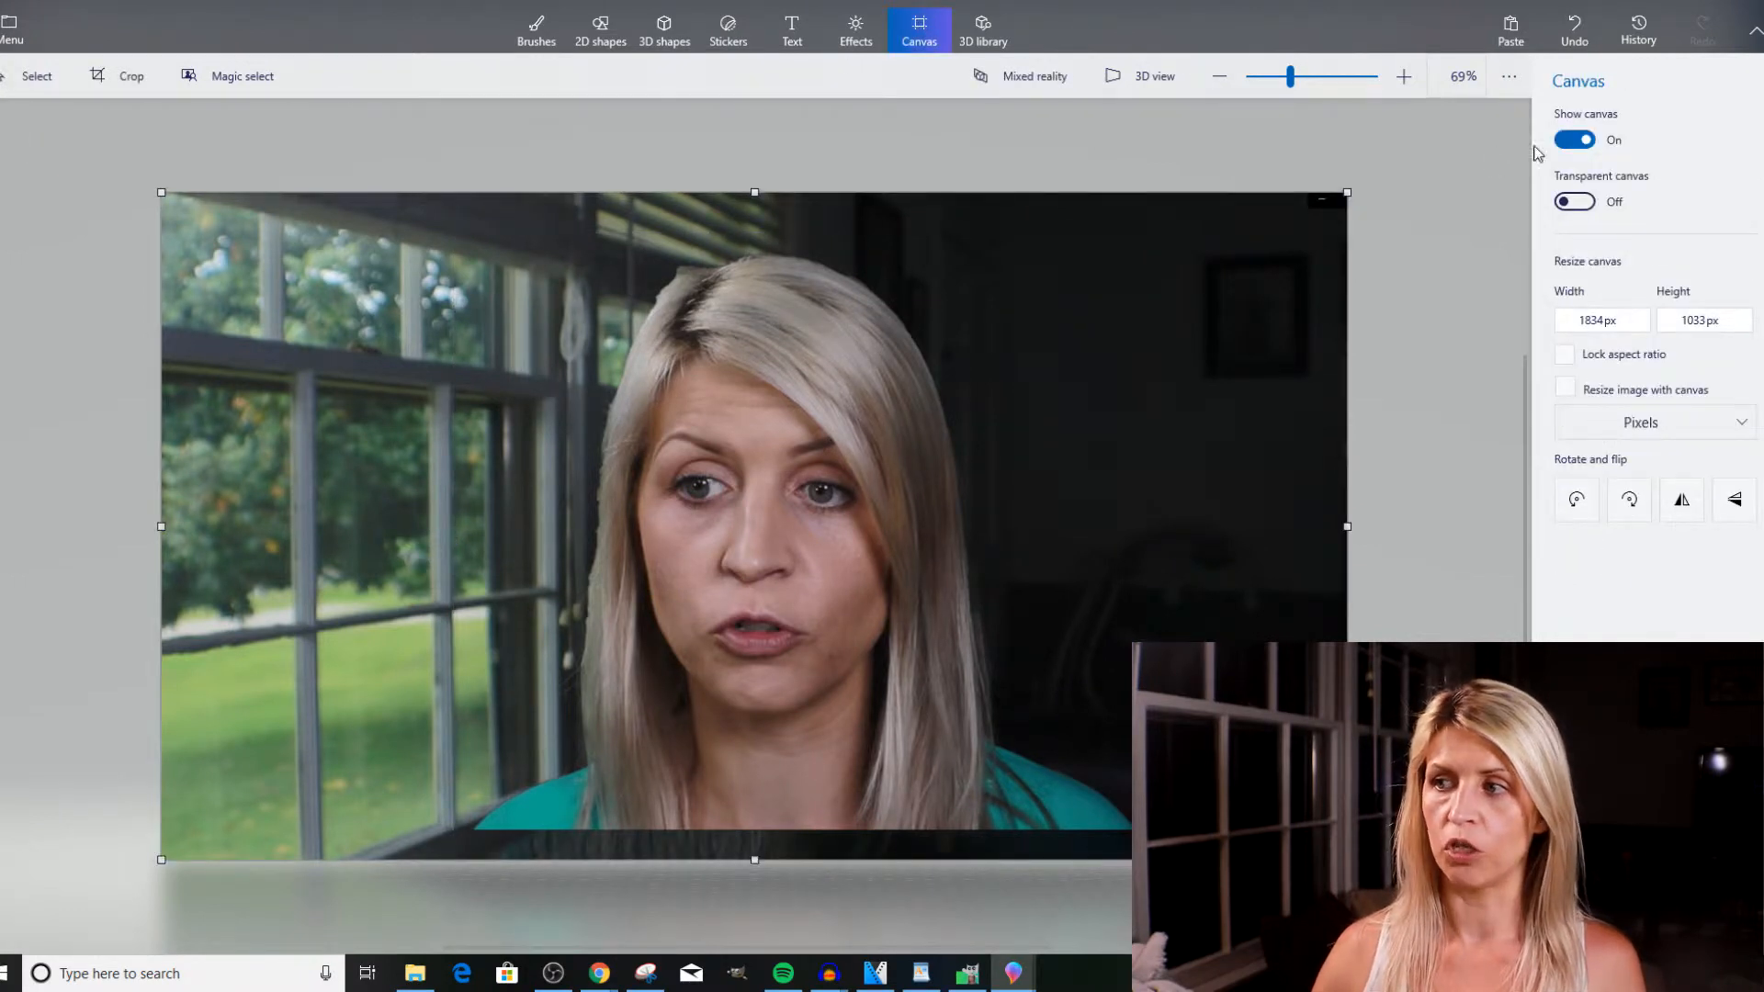
pyautogui.click(1576, 140)
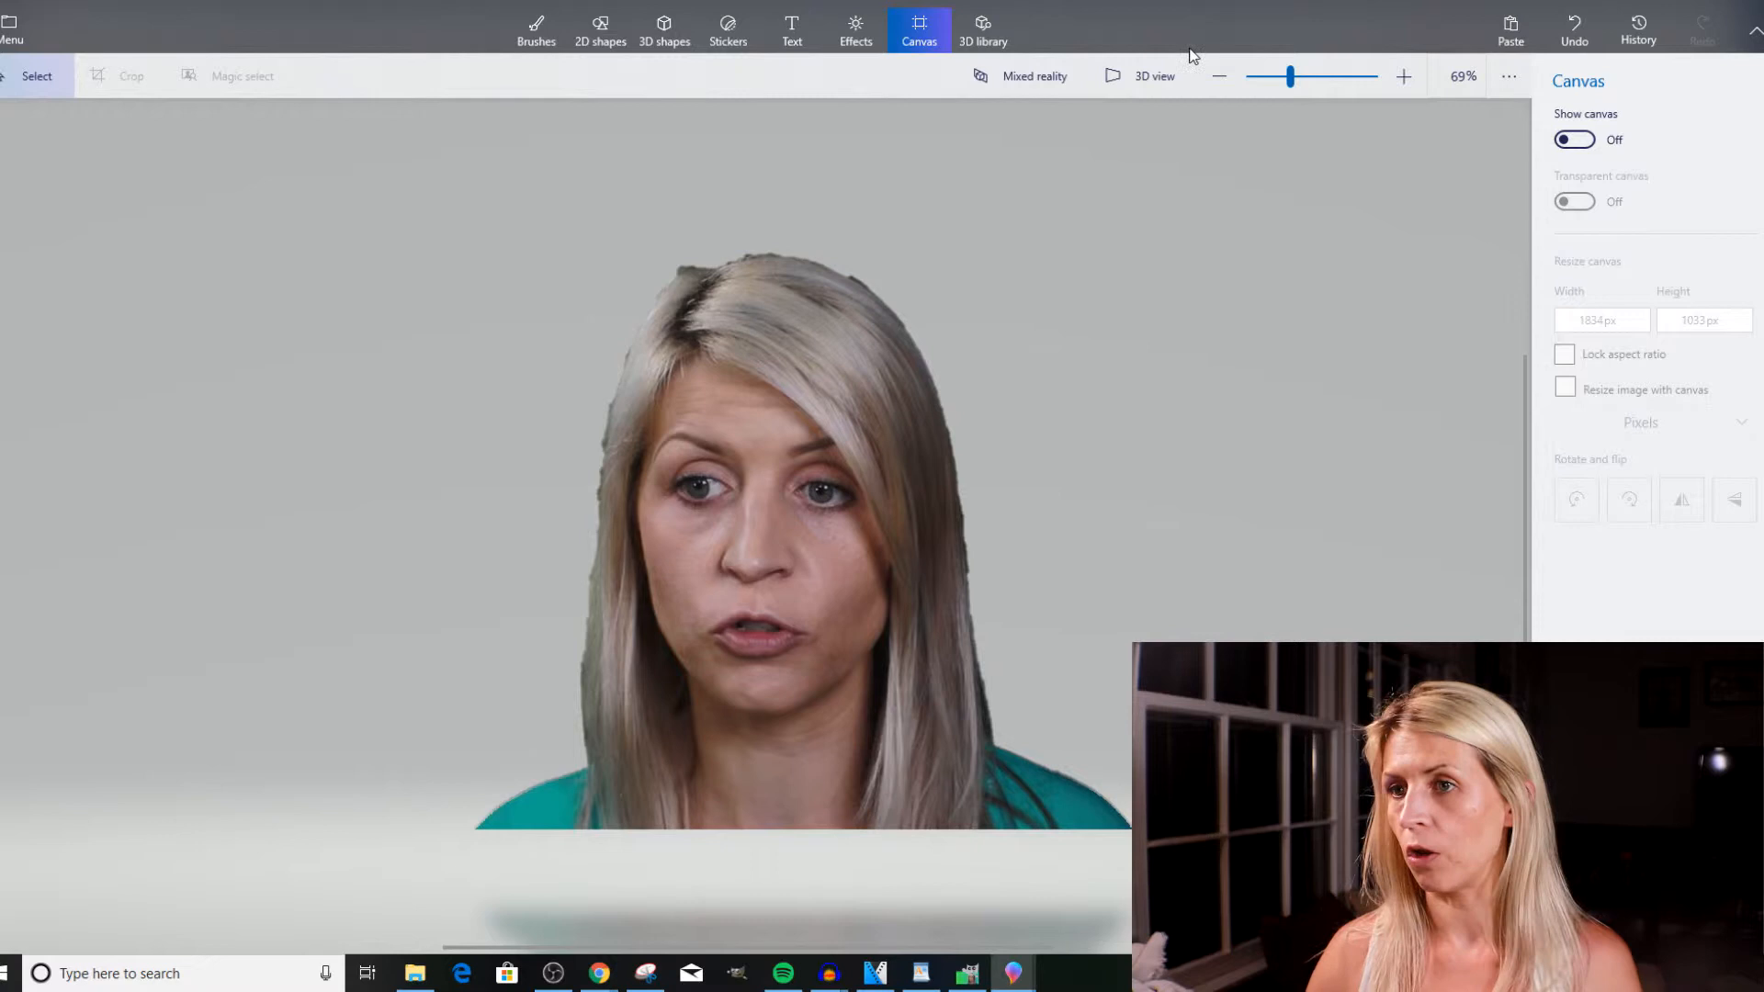
# Erase the leftover background from the cutout's edge beside the hair parting, using the Eraser at 3 px thickness.
pyautogui.click(537, 38)
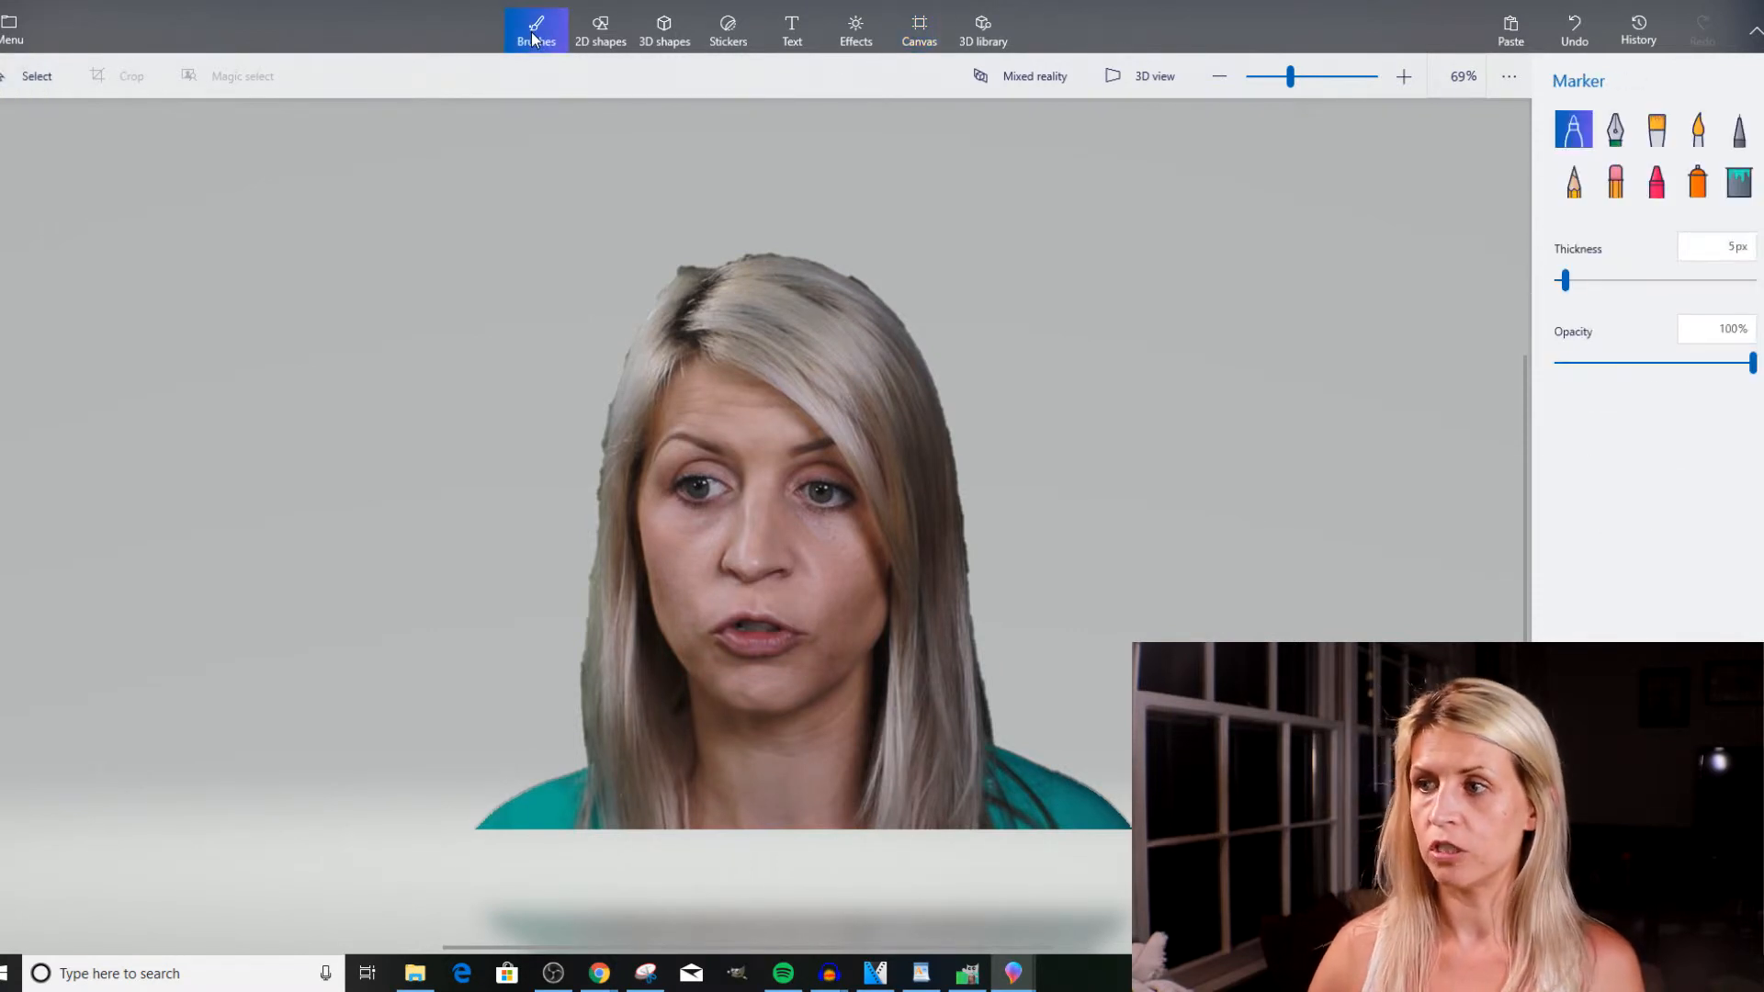
pyautogui.click(1617, 186)
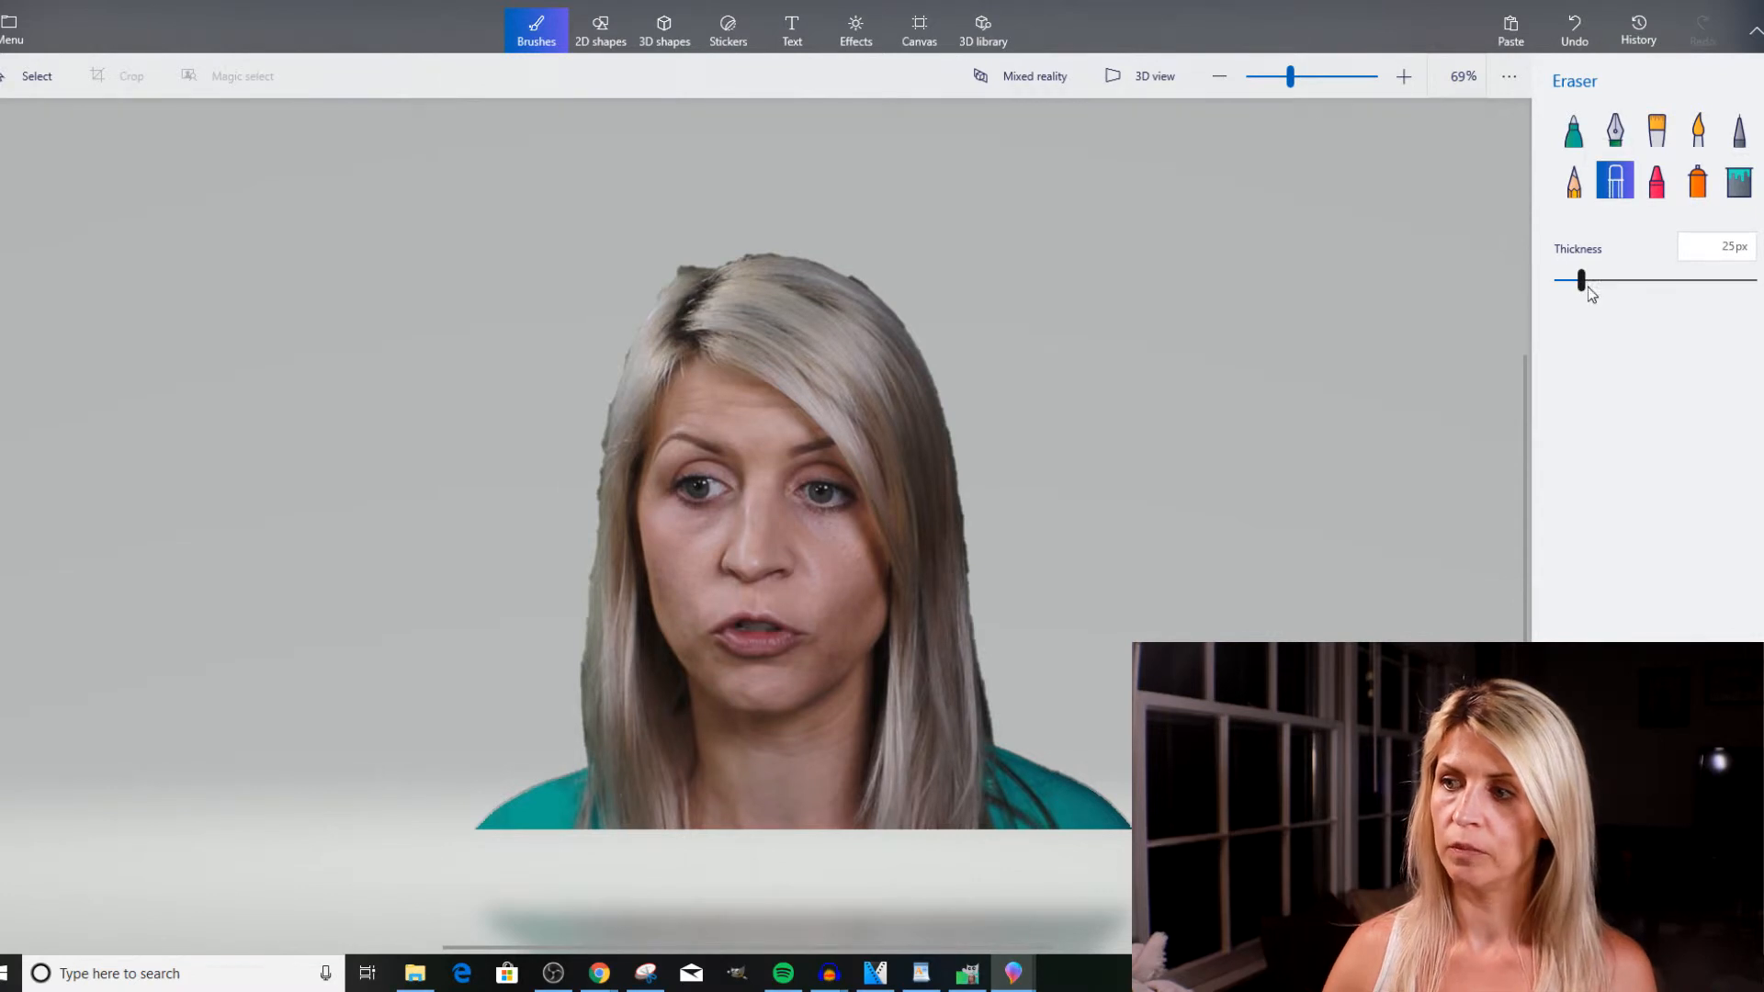
pyautogui.moveTo(1567, 285); pyautogui.dragTo(1562, 285)
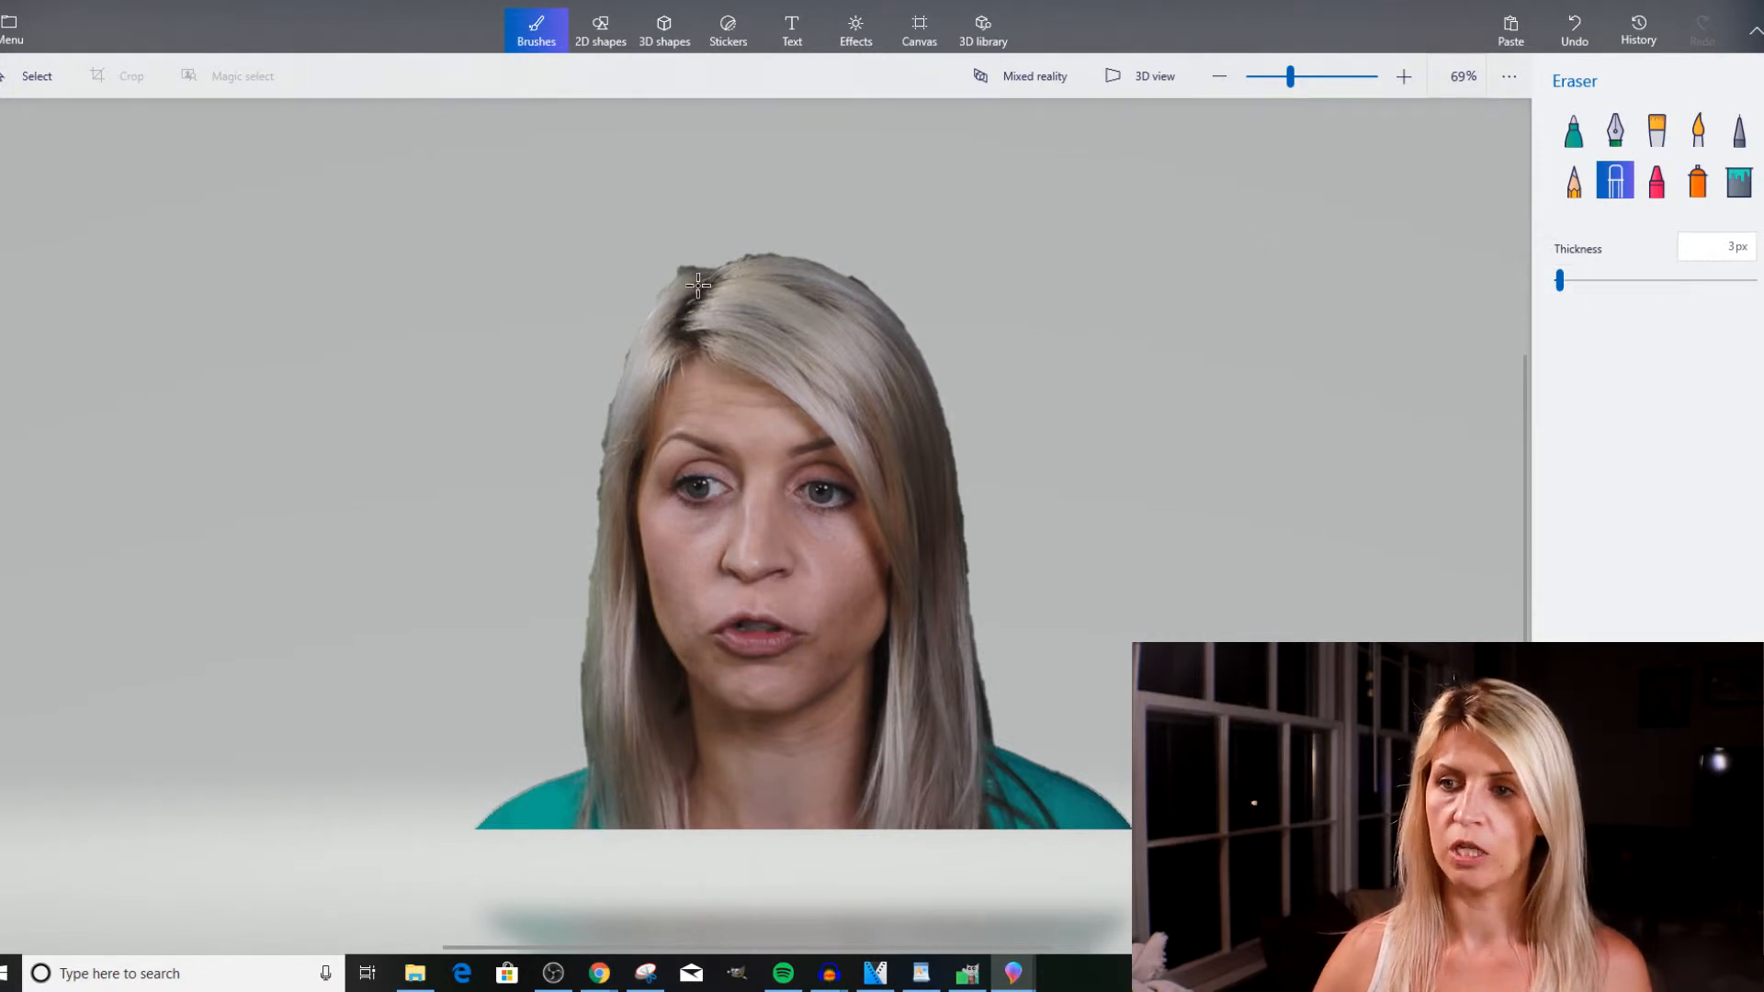
pyautogui.scroll(8, 698, 286)
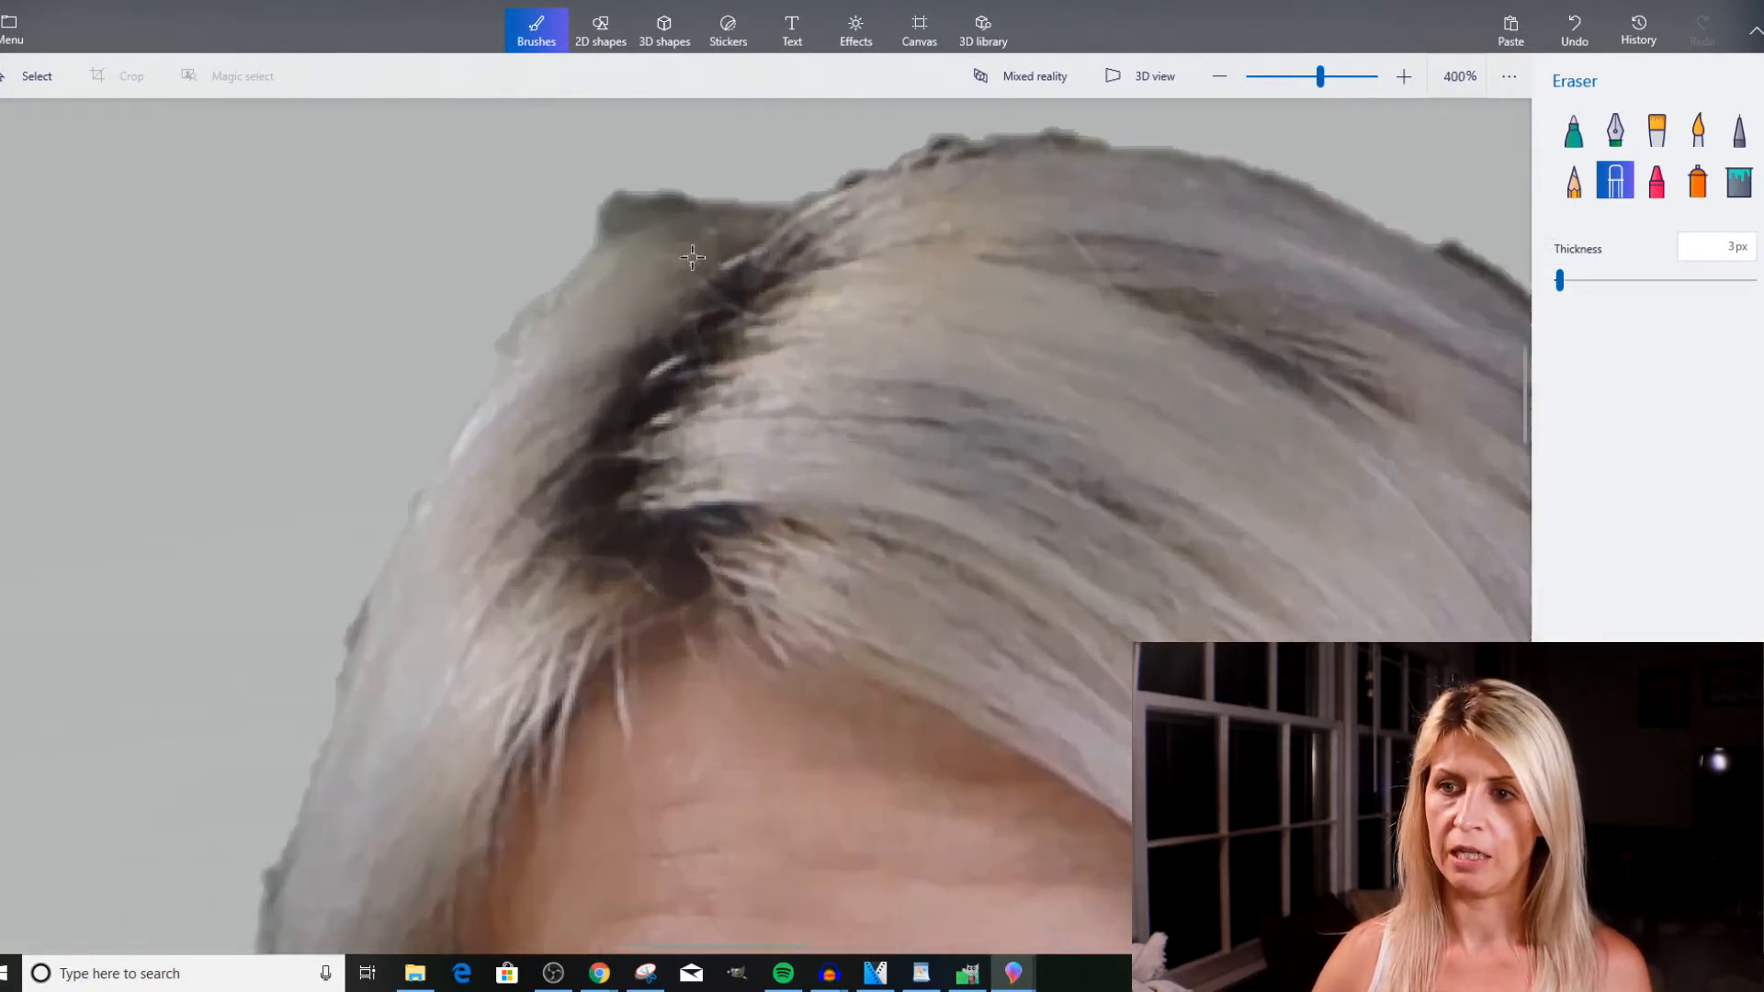
pyautogui.scroll(2, 692, 257)
pyautogui.scroll(2, 600, 163)
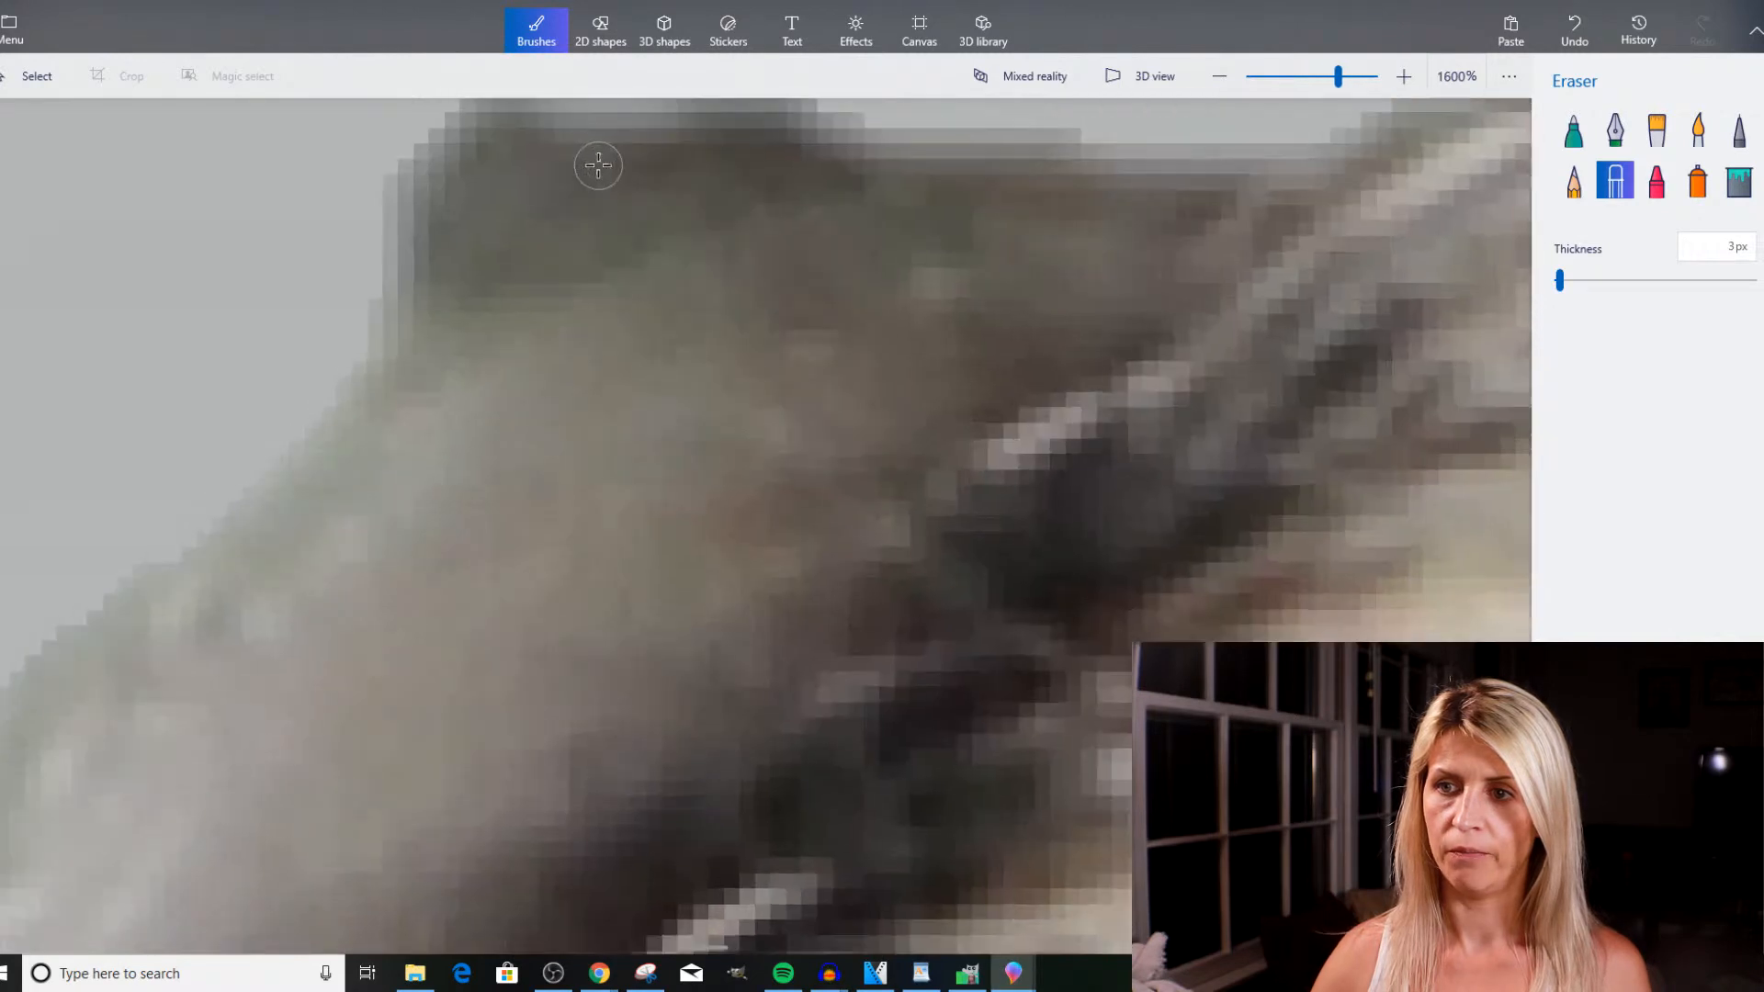
pyautogui.moveTo(682, 136)
pyautogui.mouseDown()
pyautogui.moveTo(527, 143)
pyautogui.moveTo(498, 165)
pyautogui.moveTo(626, 135)
pyautogui.mouseUp()
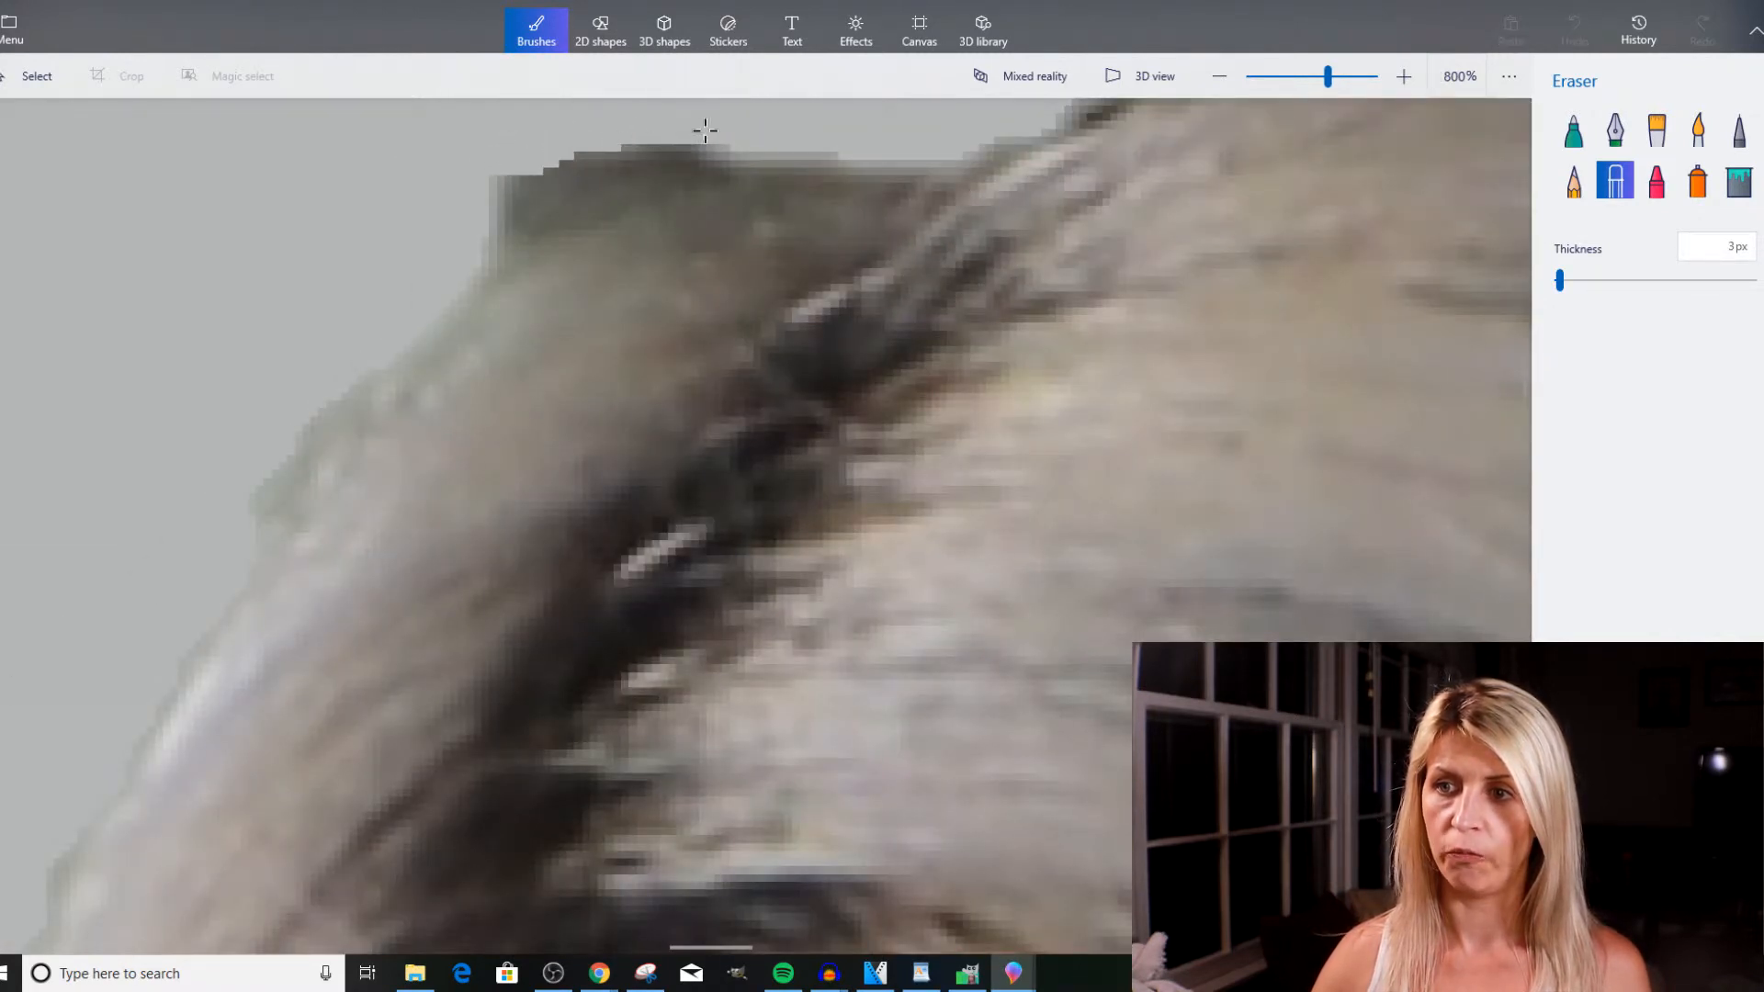
pyautogui.moveTo(480, 201); pyautogui.dragTo(580, 156)
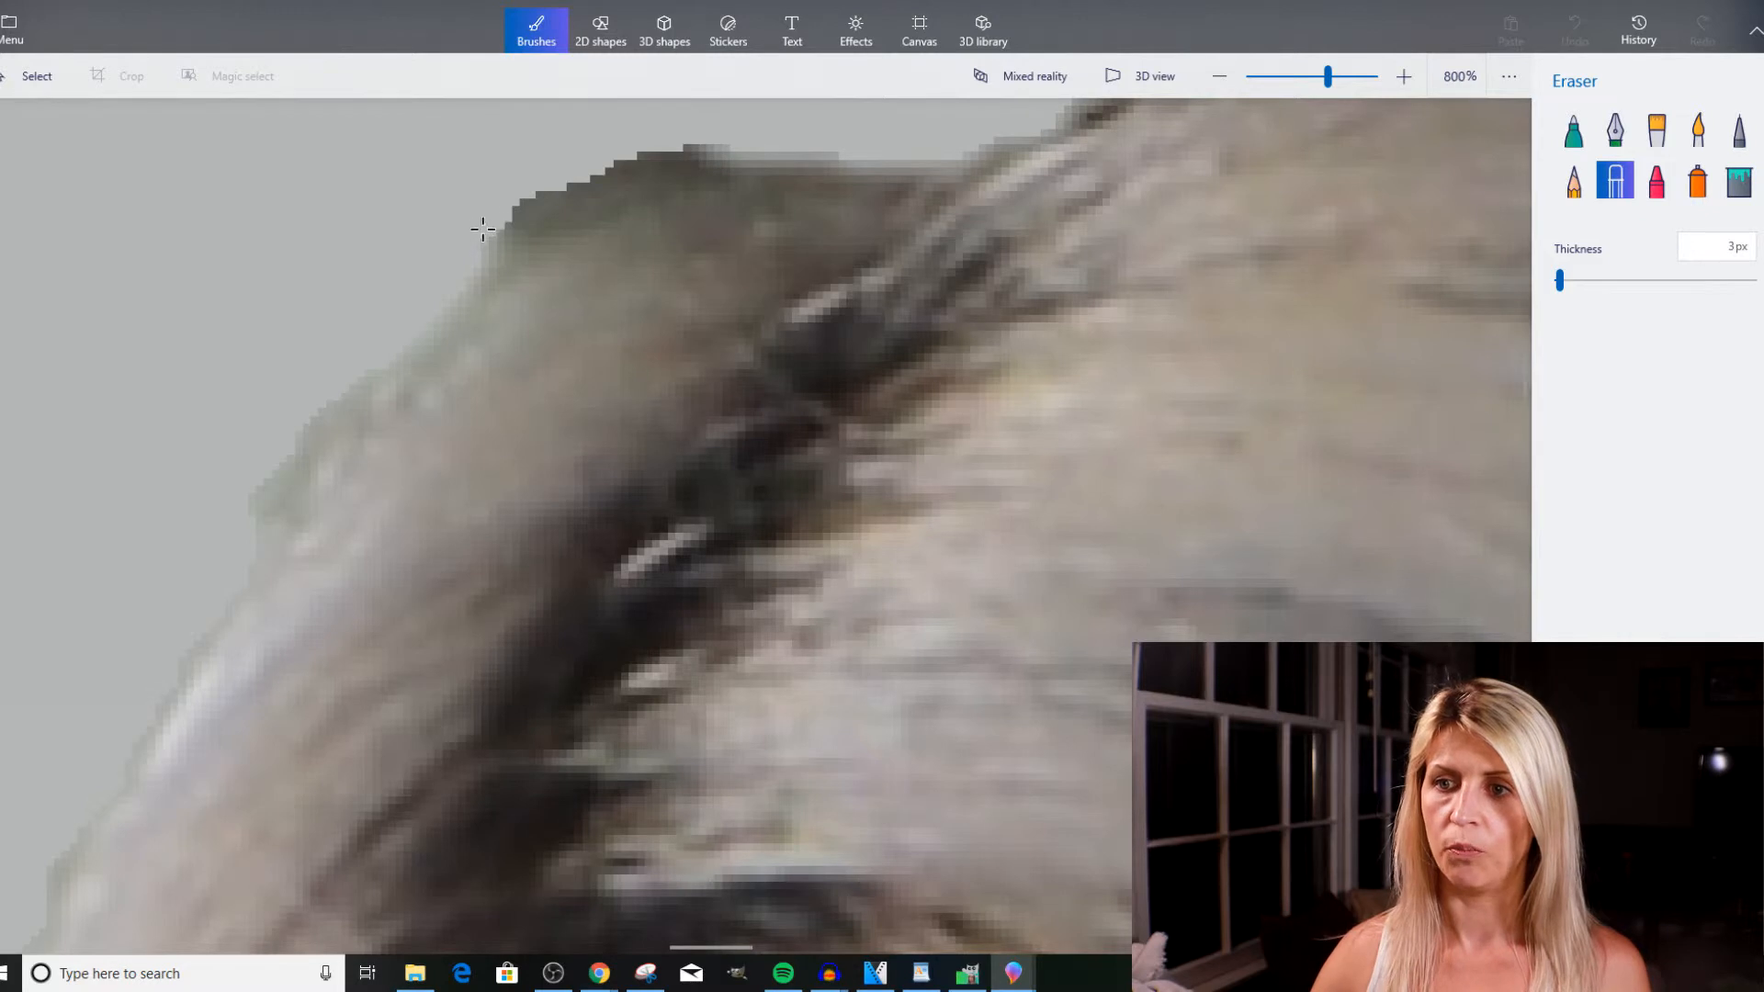
pyautogui.moveTo(530, 202); pyautogui.dragTo(589, 165)
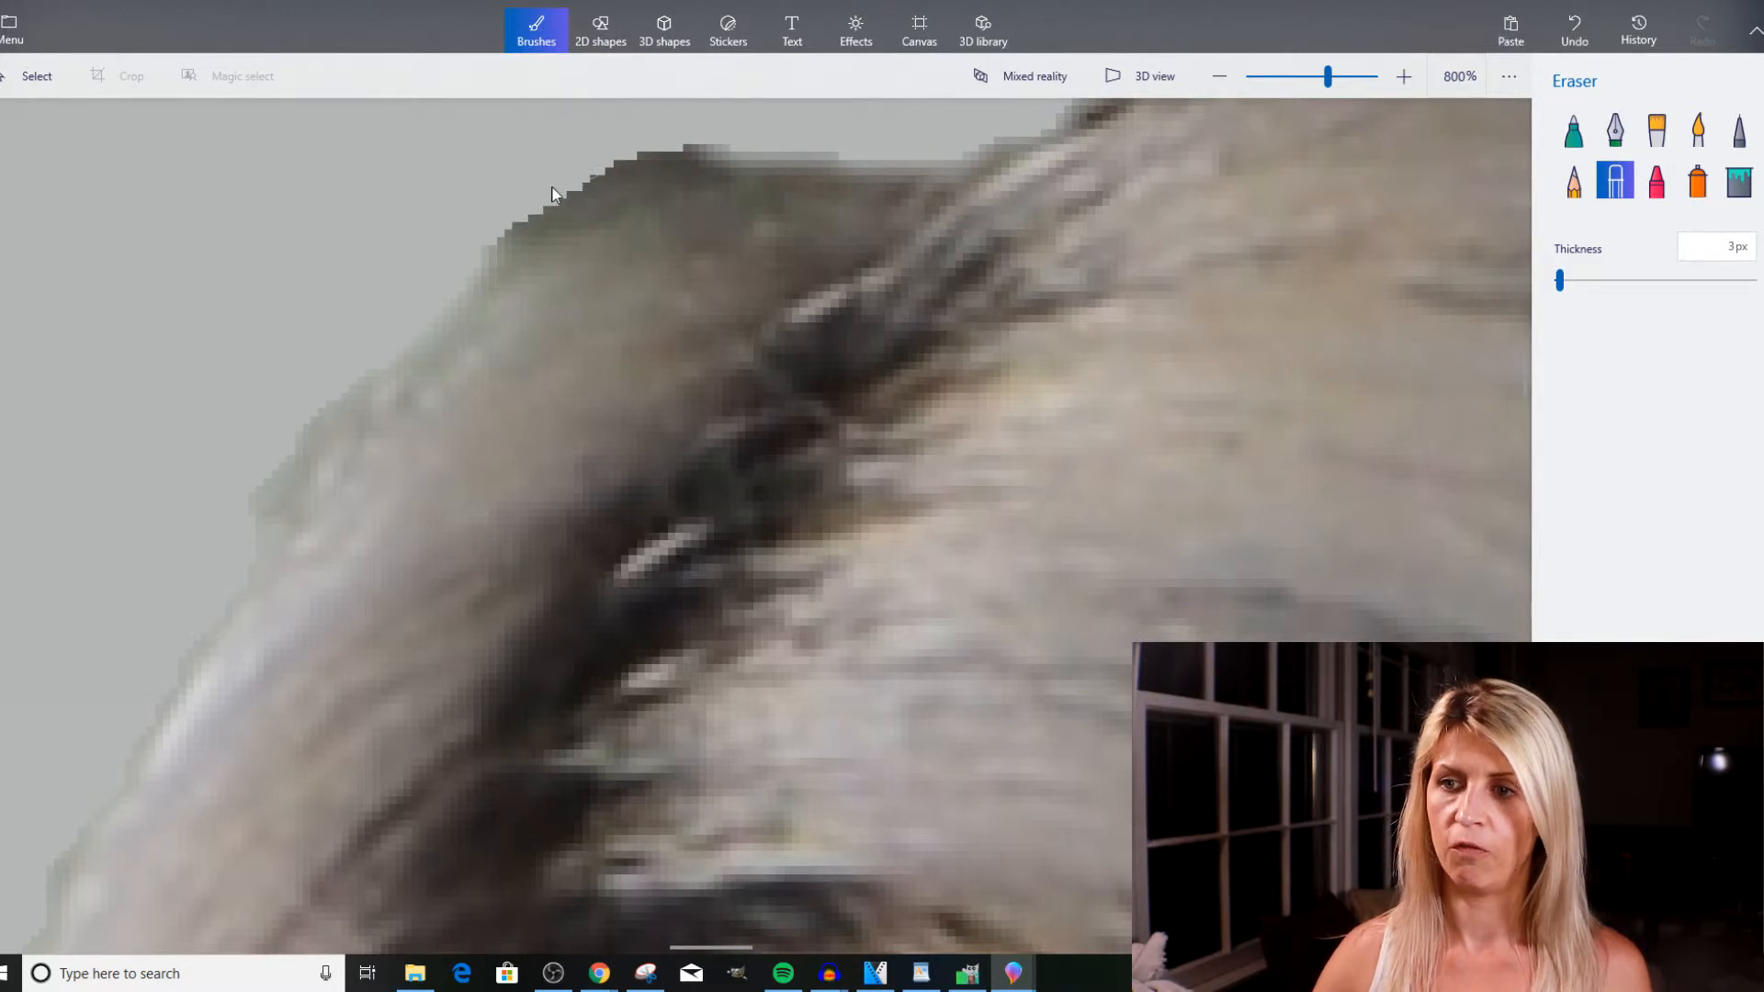
# Erase the dark bump on the outer hair edge level with the hairline on the parting side.
pyautogui.scroll(-6, 551, 193)
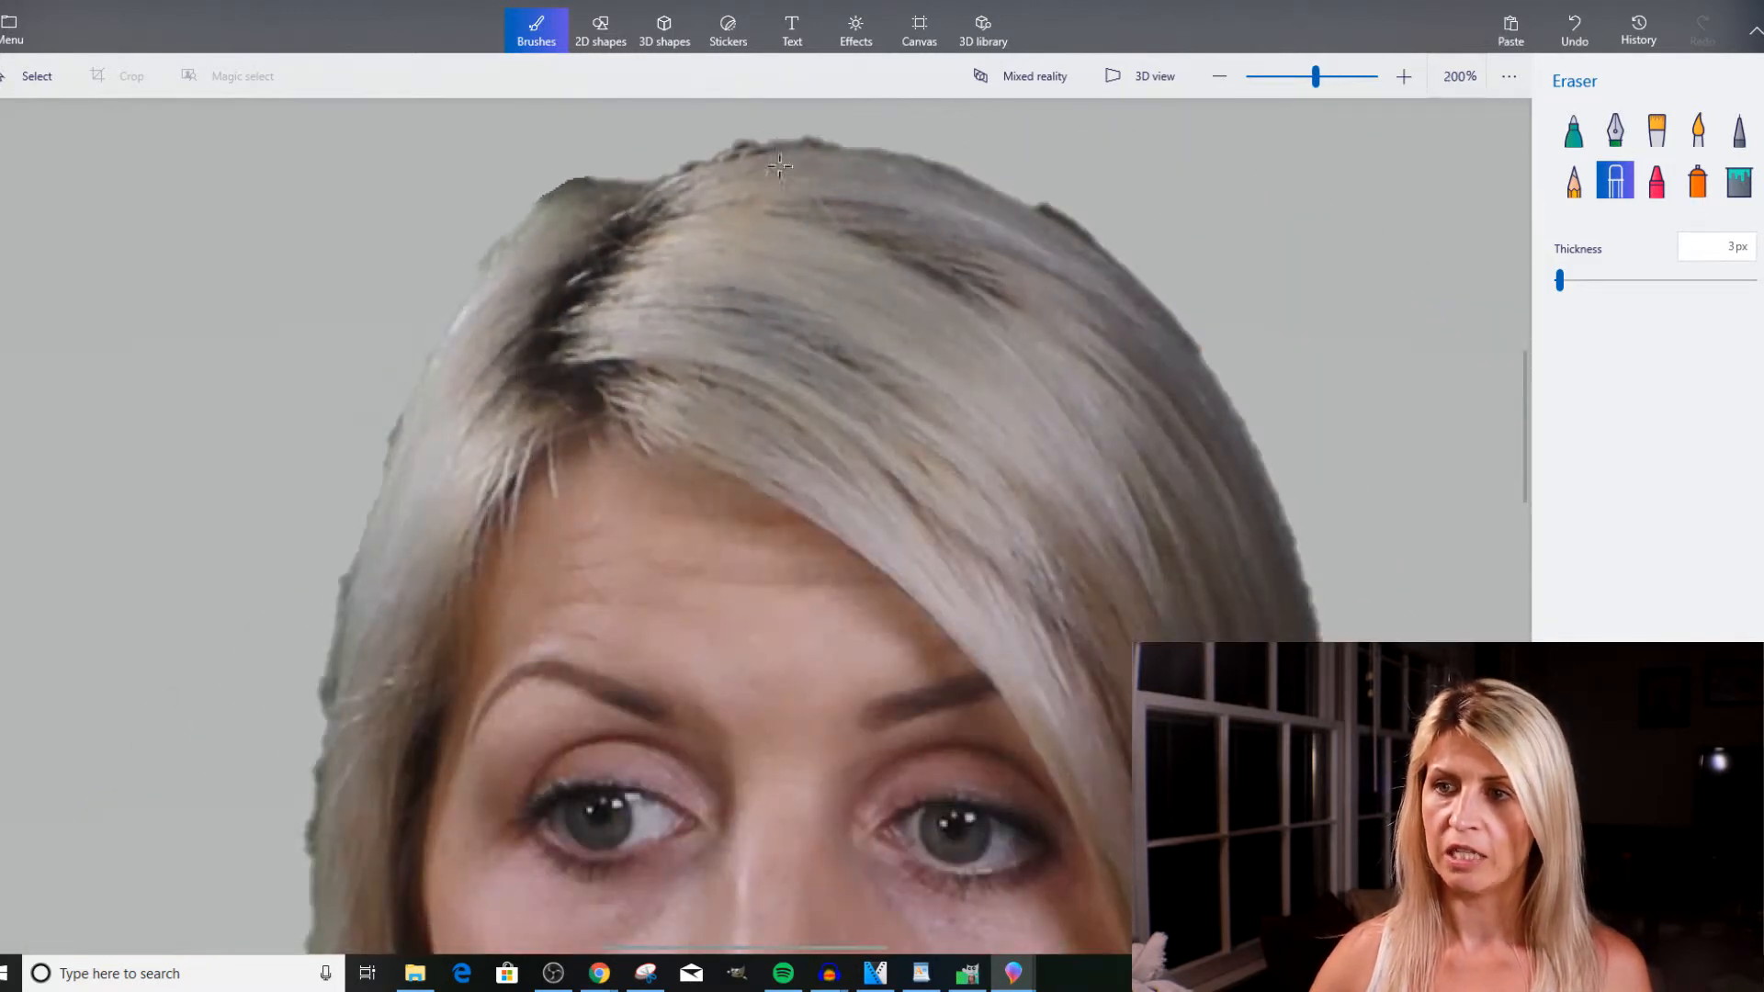
pyautogui.scroll(-2, 434, 312)
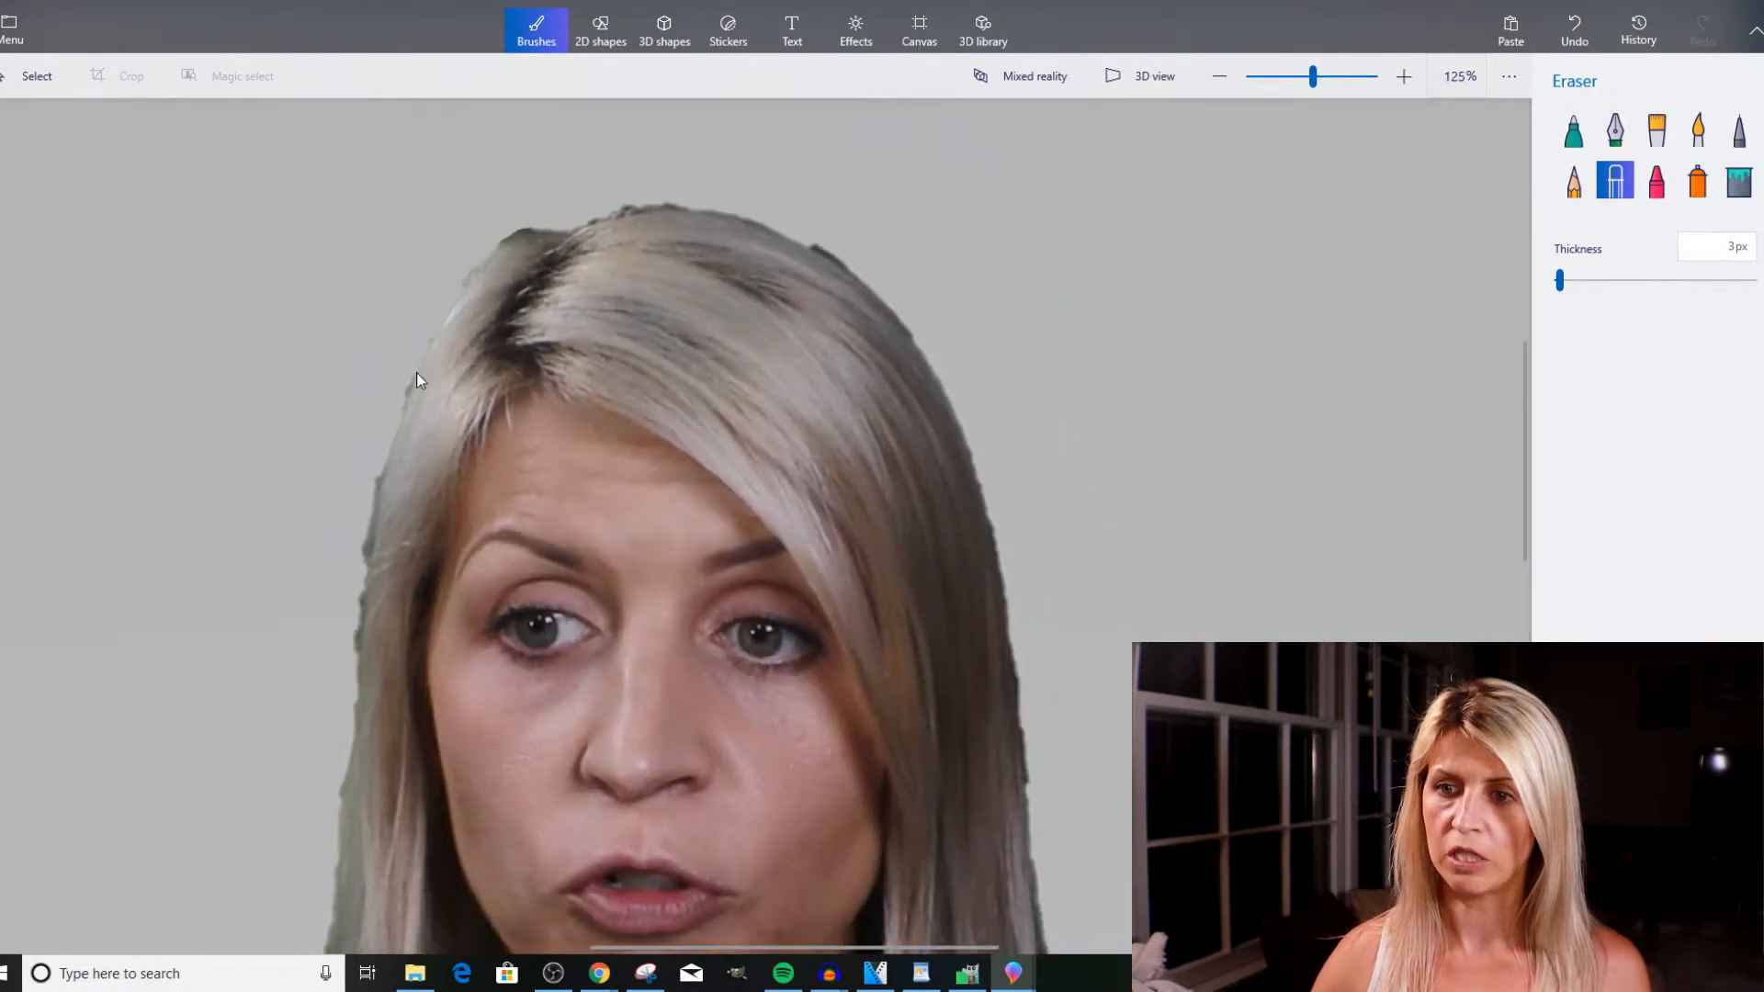
pyautogui.scroll(2, 410, 371)
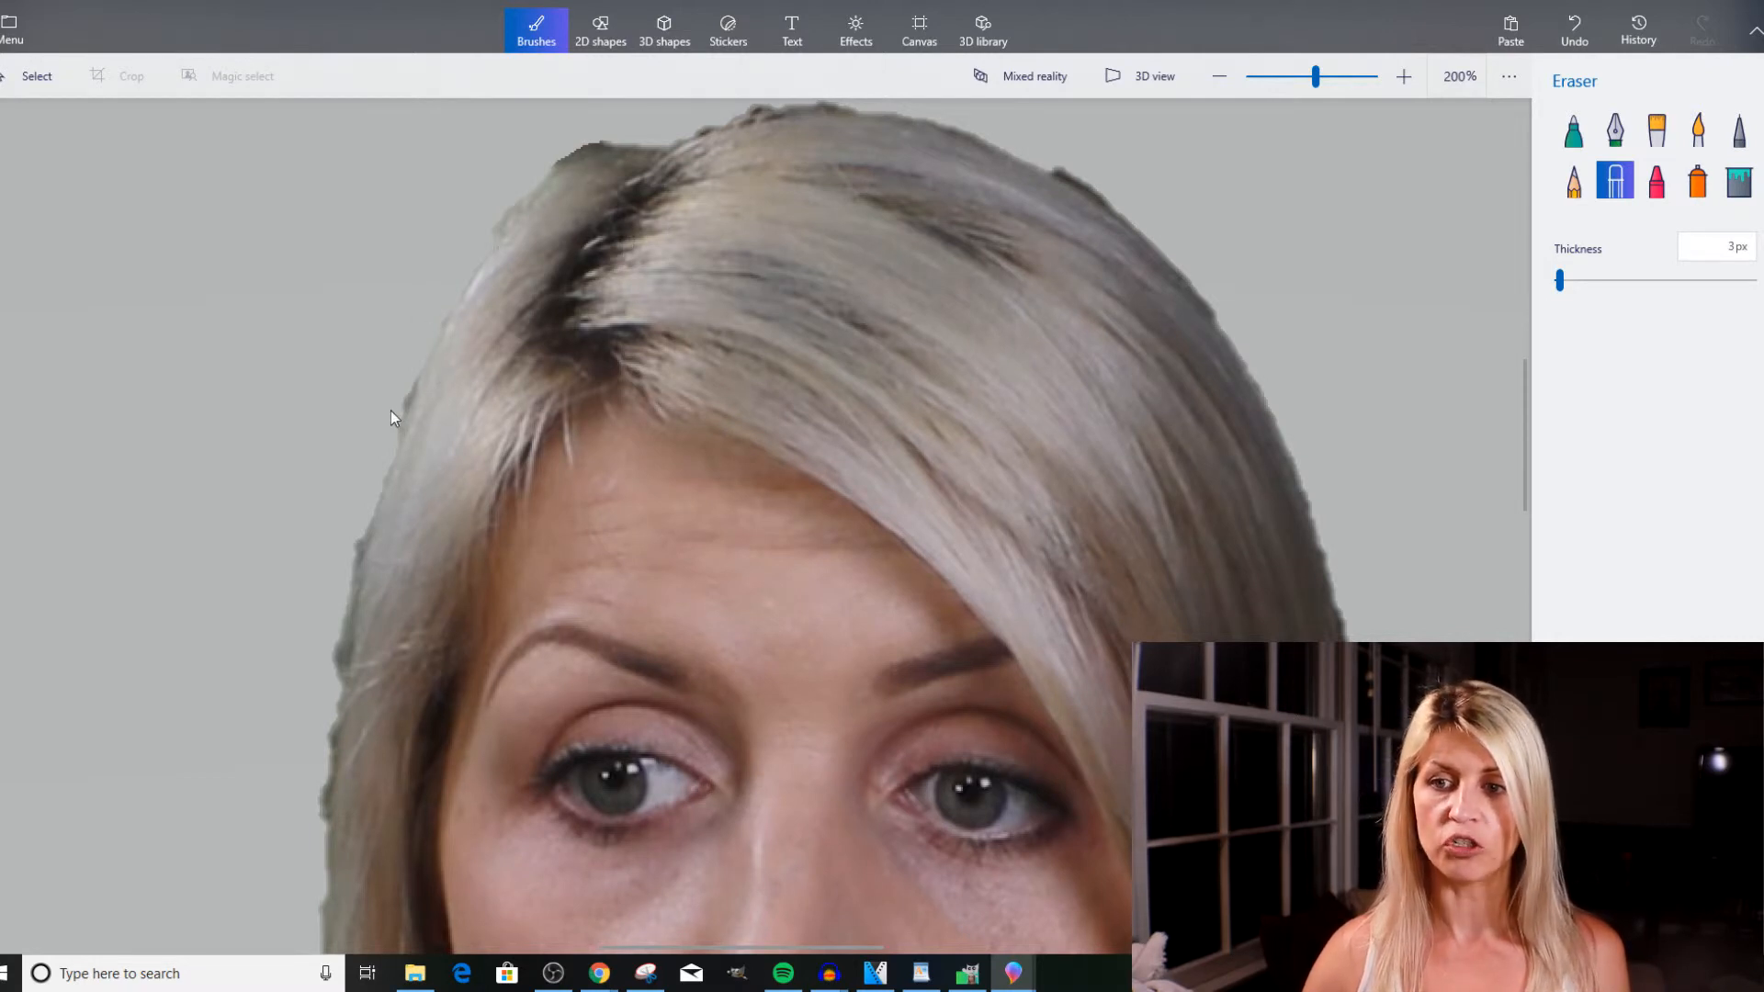
pyautogui.keyDown('ctrl'); pyautogui.scroll(5, 411, 416); pyautogui.keyUp('ctrl')
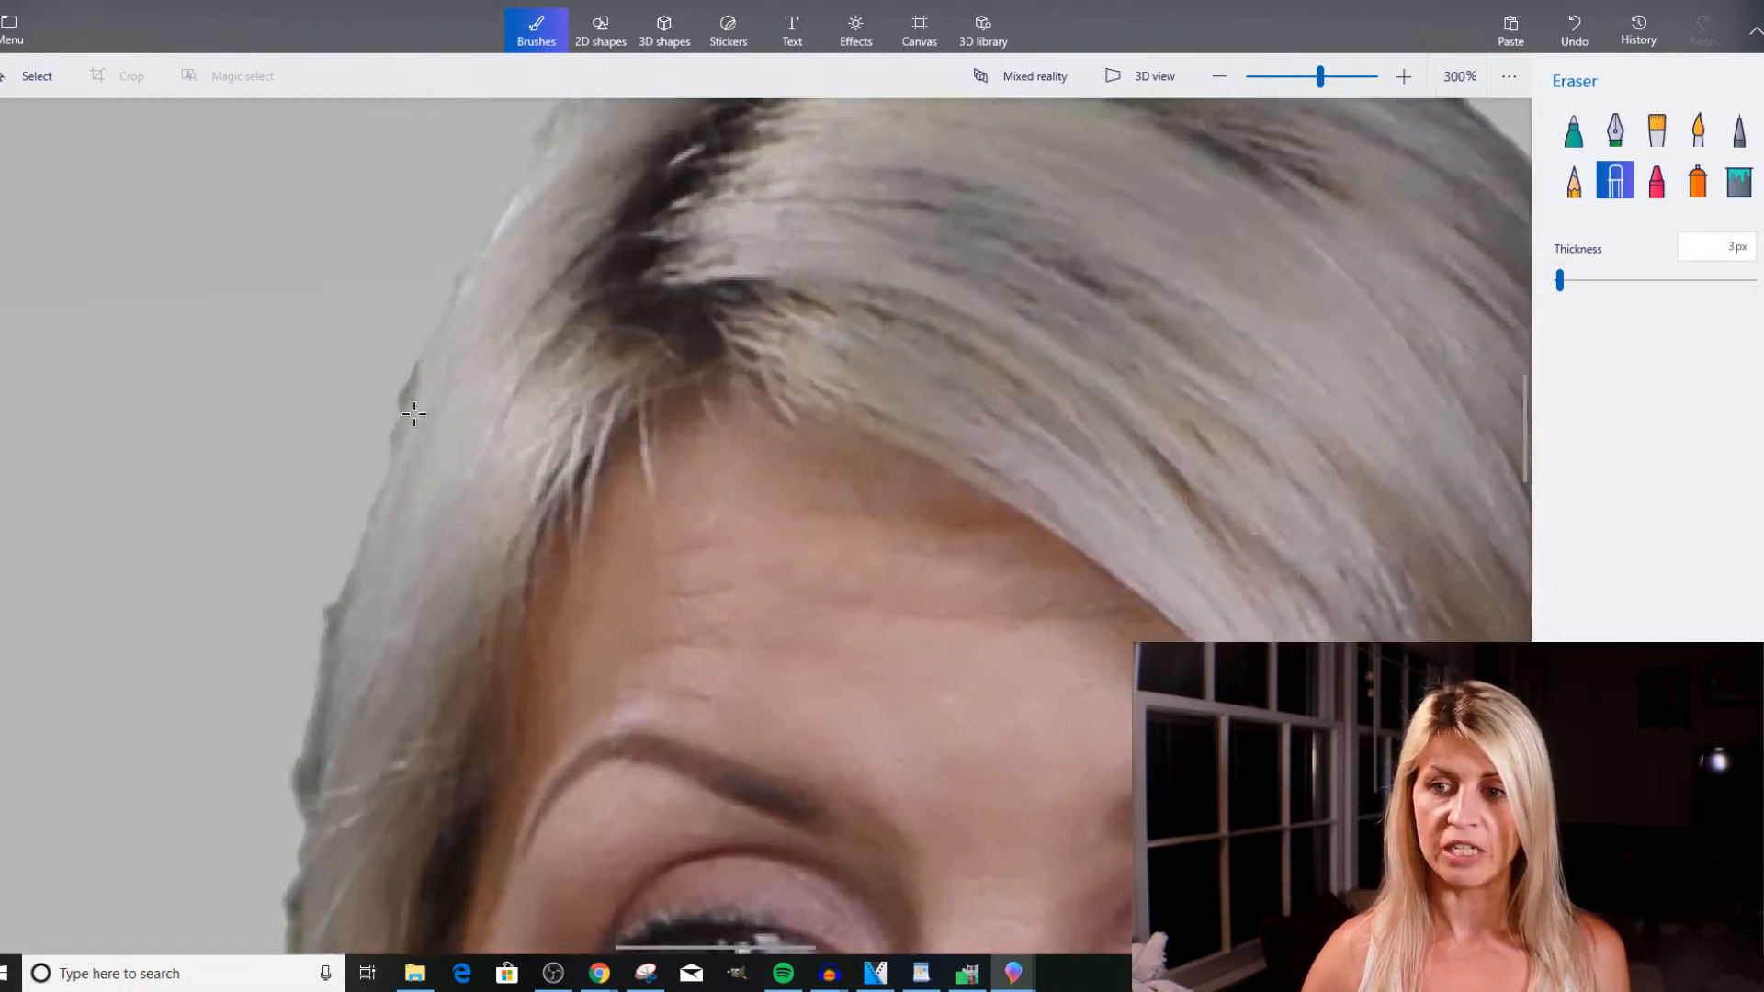
pyautogui.scroll(2, 410, 416)
pyautogui.moveTo(399, 292)
pyautogui.mouseDown()
pyautogui.moveTo(358, 402)
pyautogui.moveTo(401, 285)
pyautogui.mouseUp()
# Trim the jagged dark fringe along the outer hair edge between the forehead and the eyebrow with the eraser.
pyautogui.keyDown('ctrl'); pyautogui.scroll(-7, 493, 417); pyautogui.keyUp('ctrl')
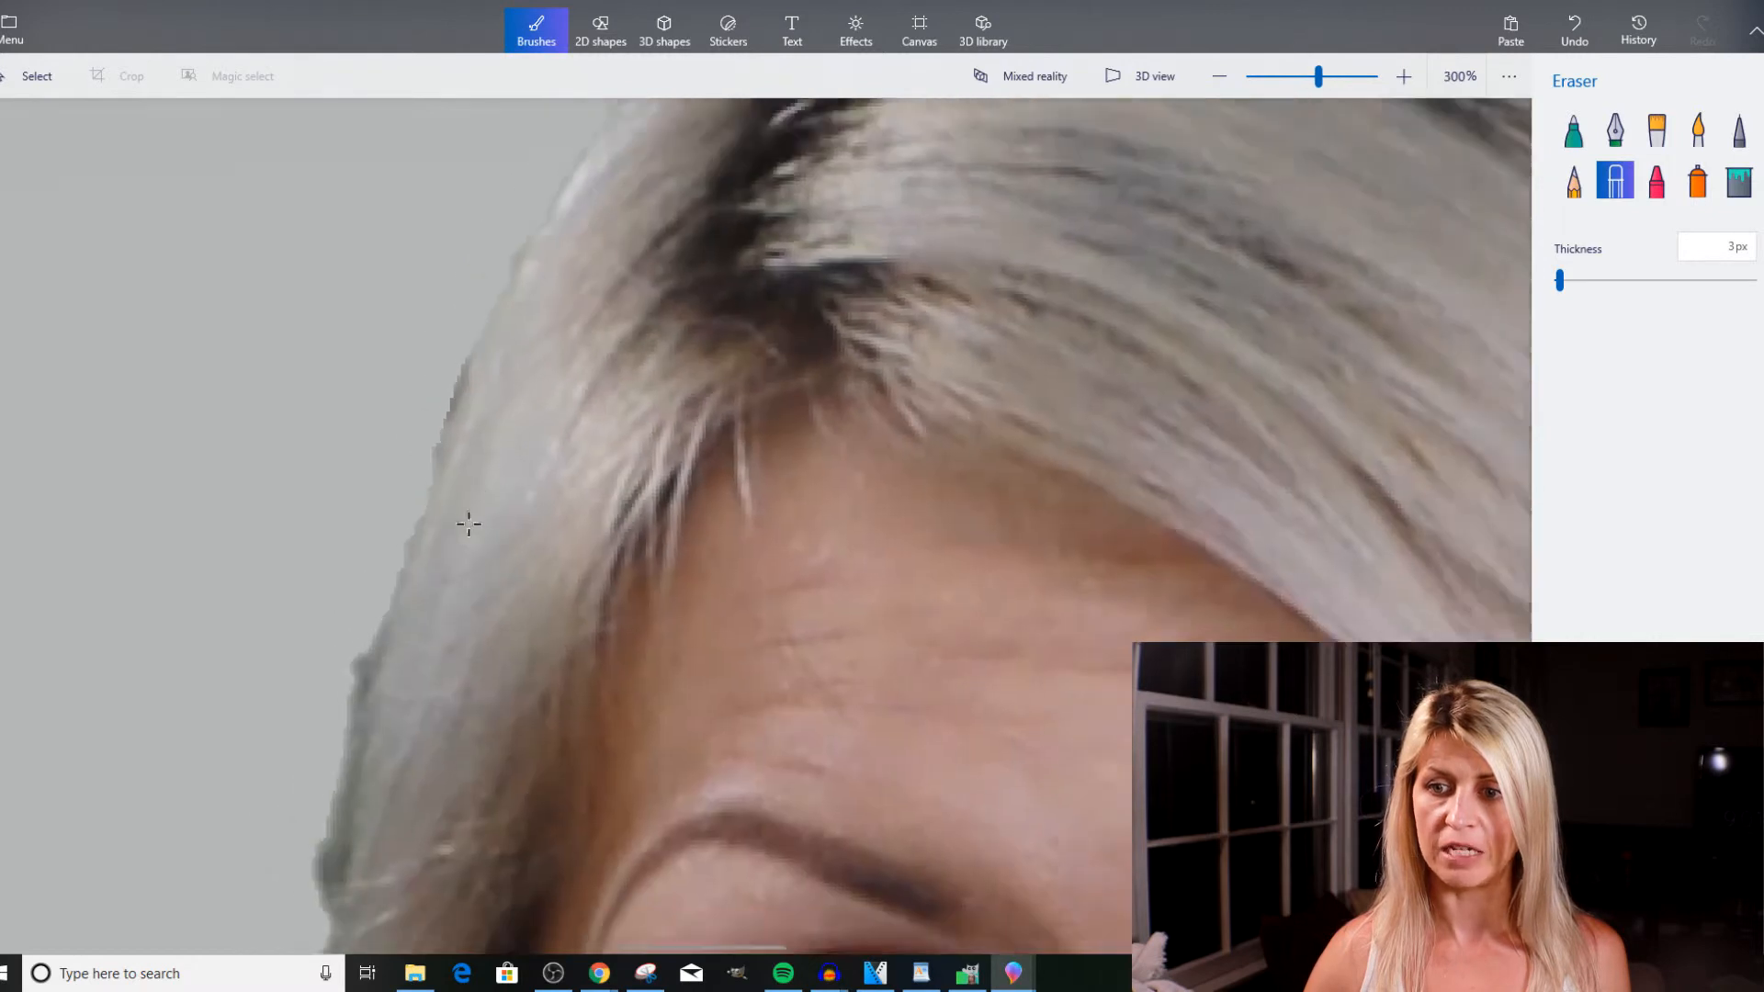
pyautogui.scroll(6, 427, 622)
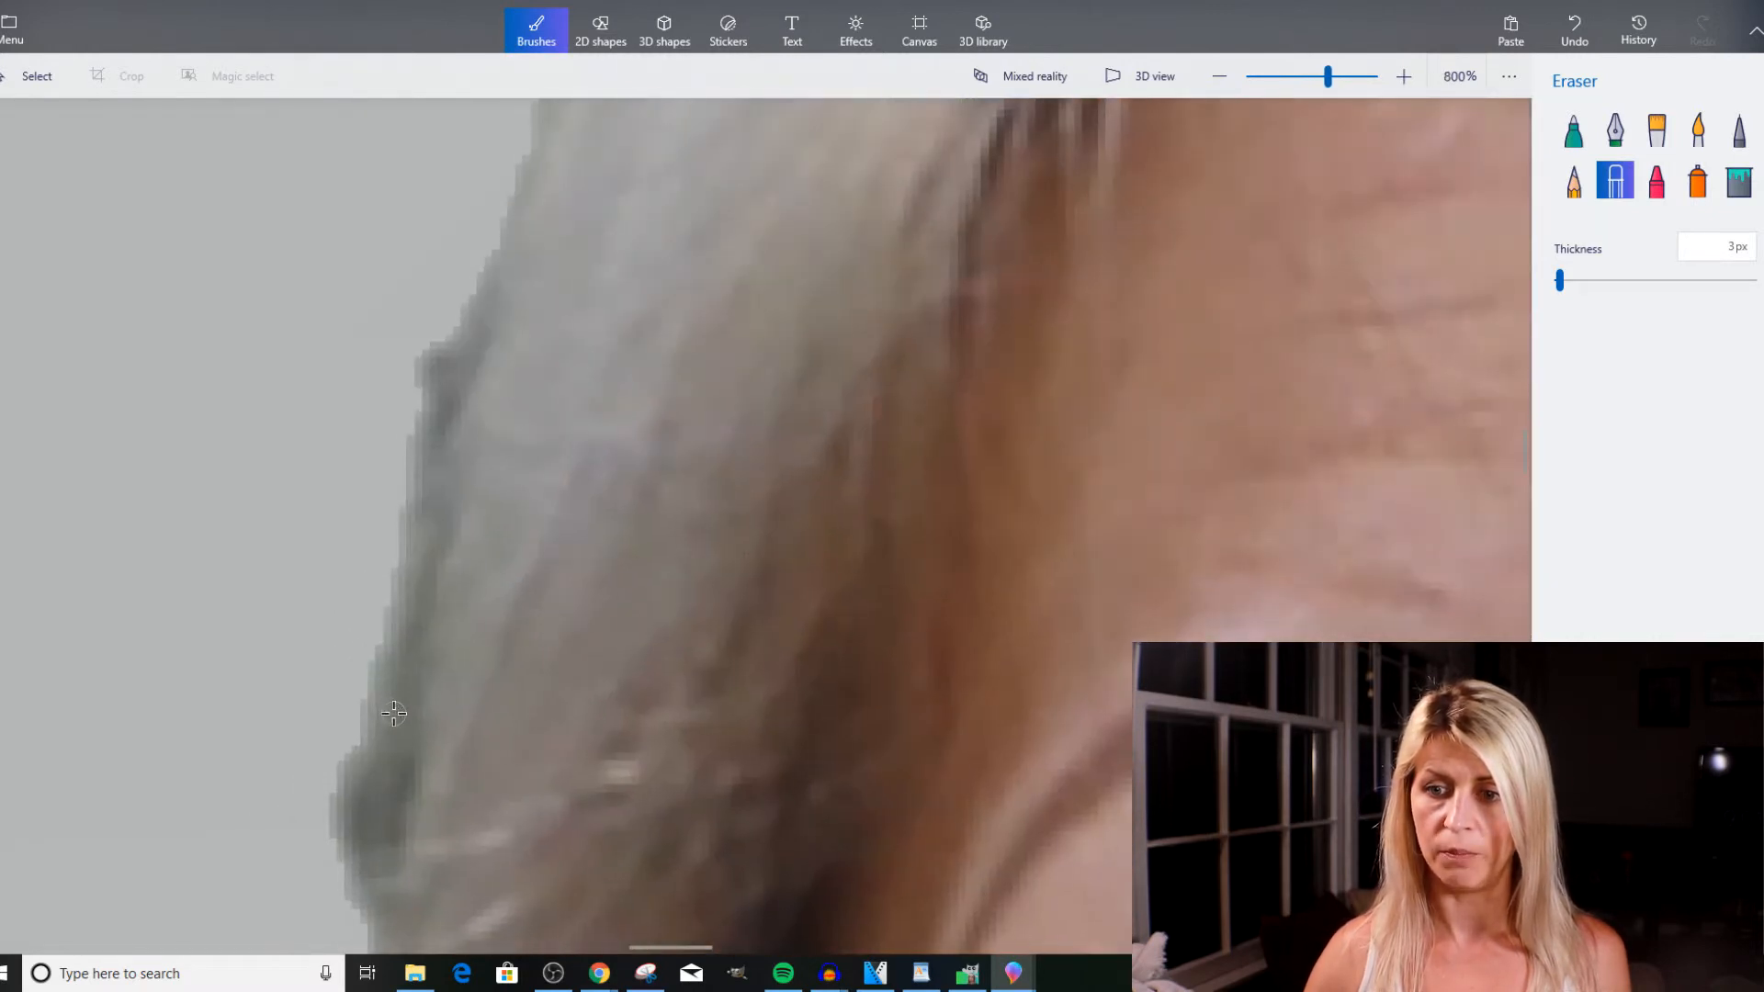
pyautogui.moveTo(332, 859); pyautogui.dragTo(339, 741)
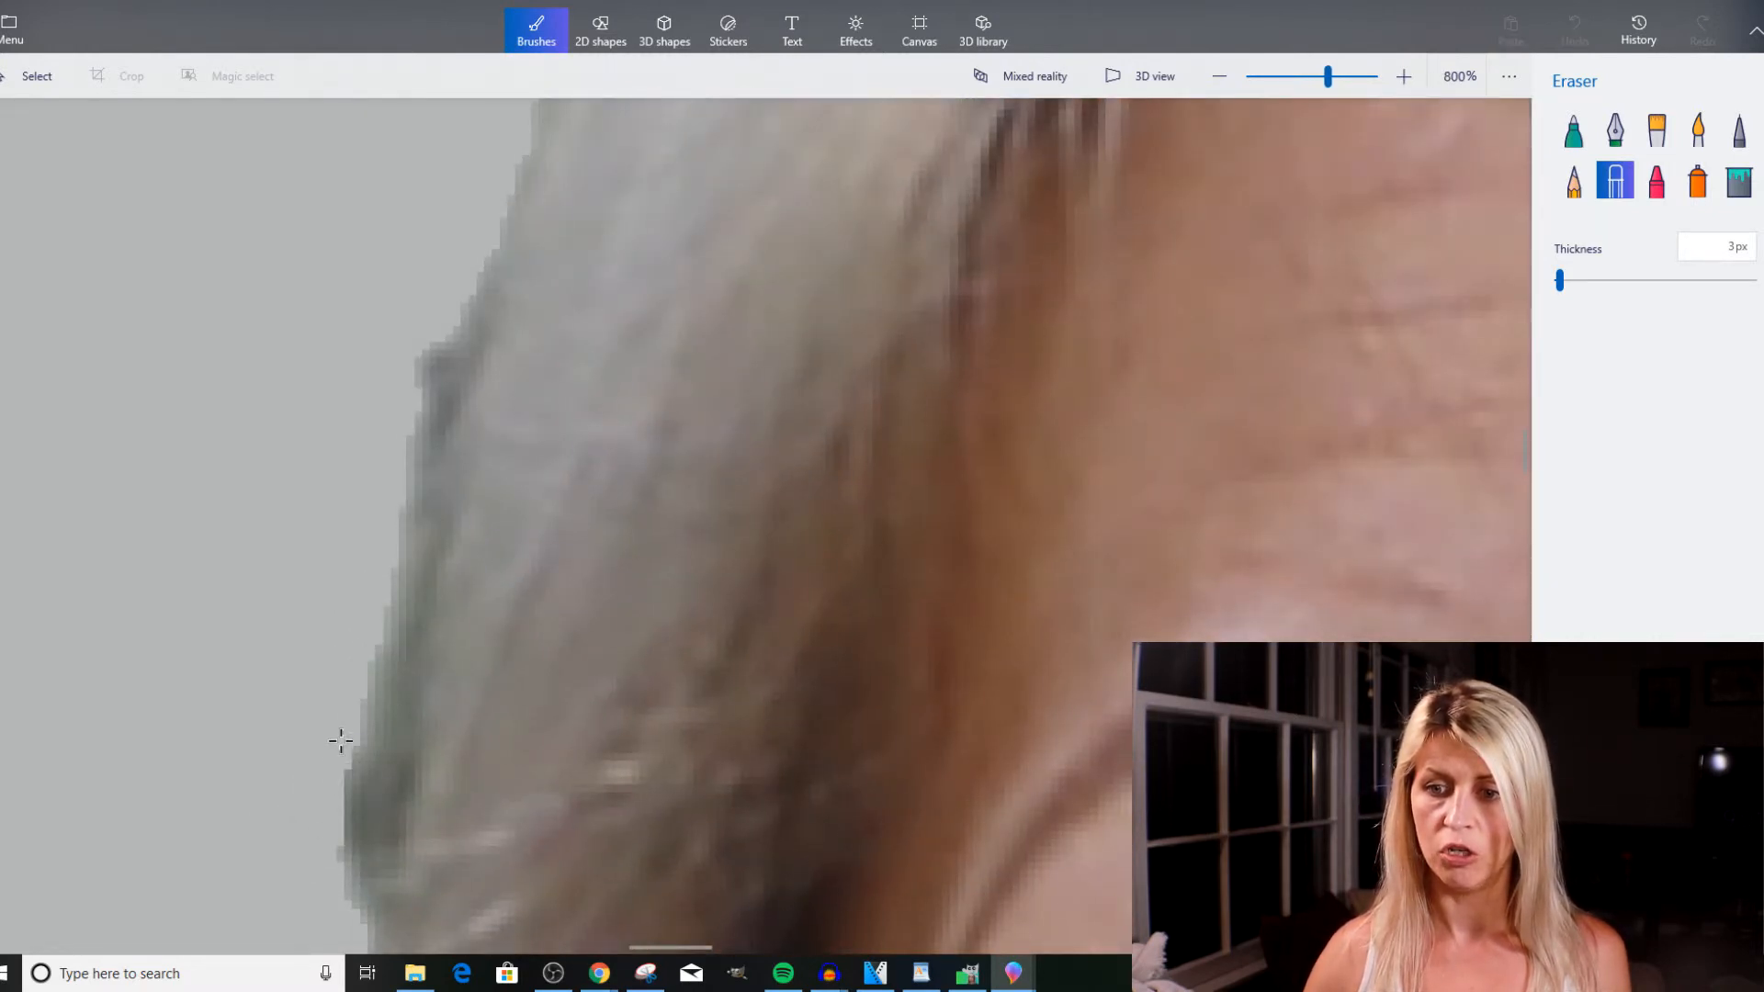
pyautogui.moveTo(353, 671); pyautogui.dragTo(362, 609)
pyautogui.moveTo(429, 348); pyautogui.dragTo(410, 448)
pyautogui.moveTo(449, 319); pyautogui.dragTo(413, 405)
pyautogui.moveTo(449, 307); pyautogui.dragTo(402, 427)
pyautogui.scroll(-6, 618, 546)
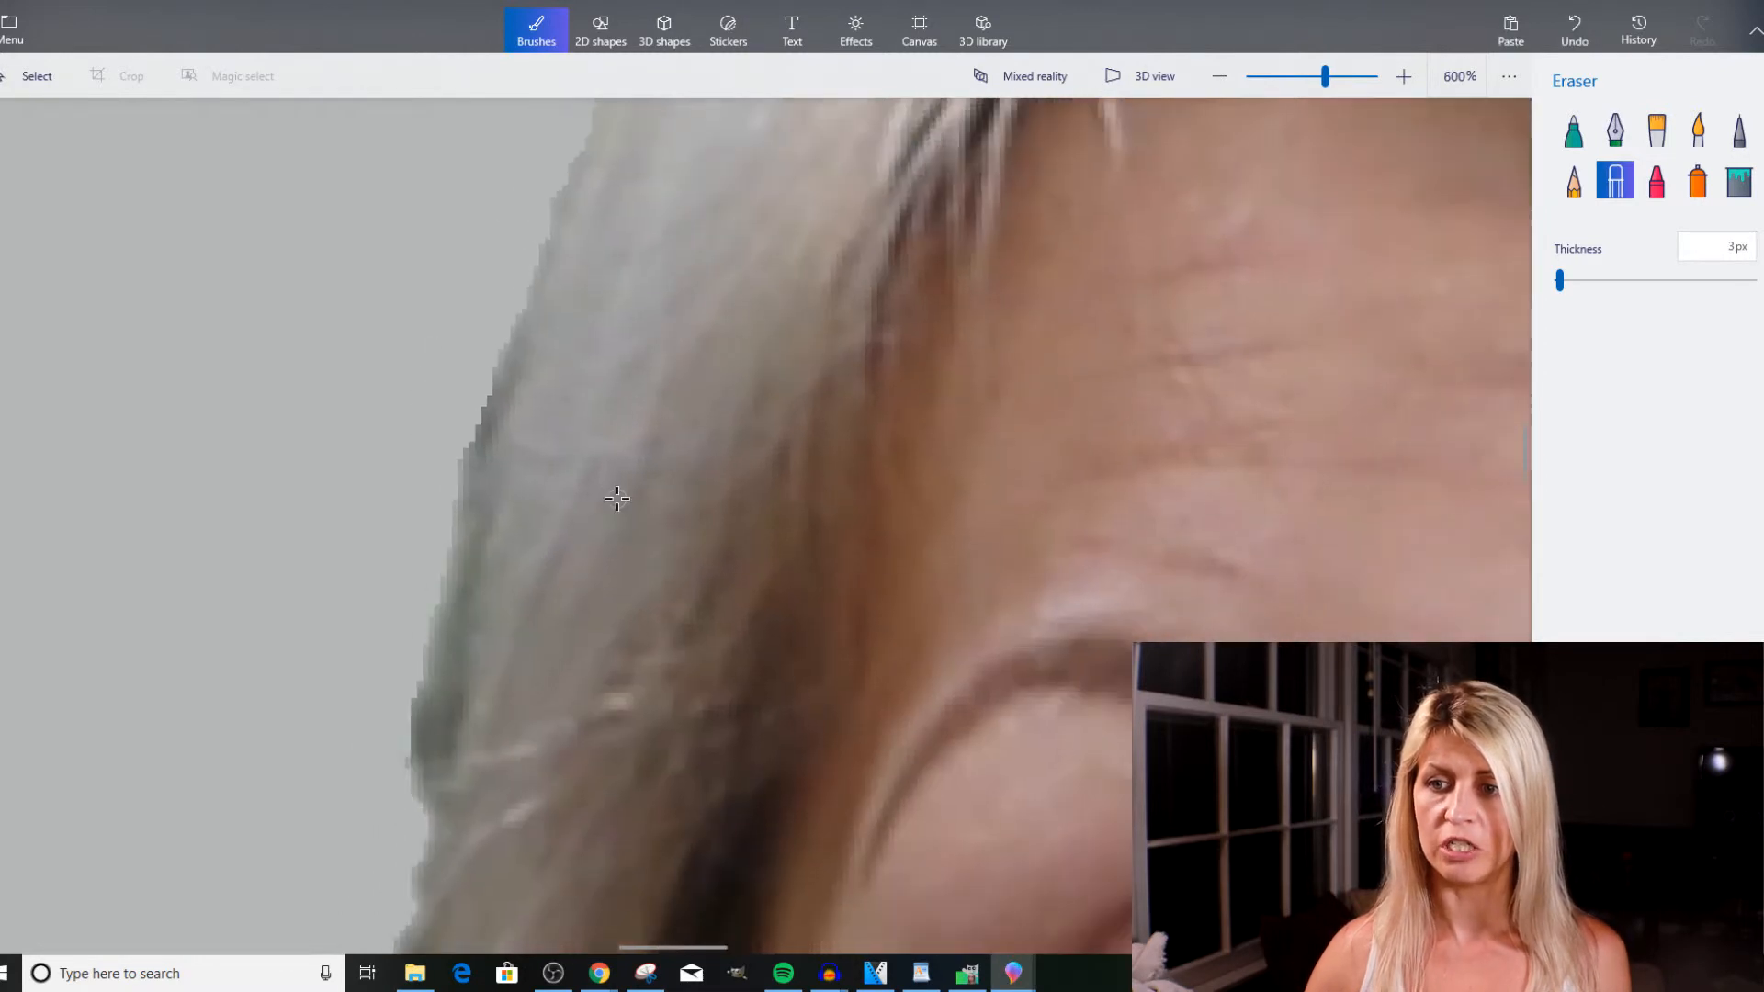
# Leave the eraser for the Select tool and set up a copy of the cutout as a PNG image with transparency enabled.
pyautogui.scroll(-3, 618, 547)
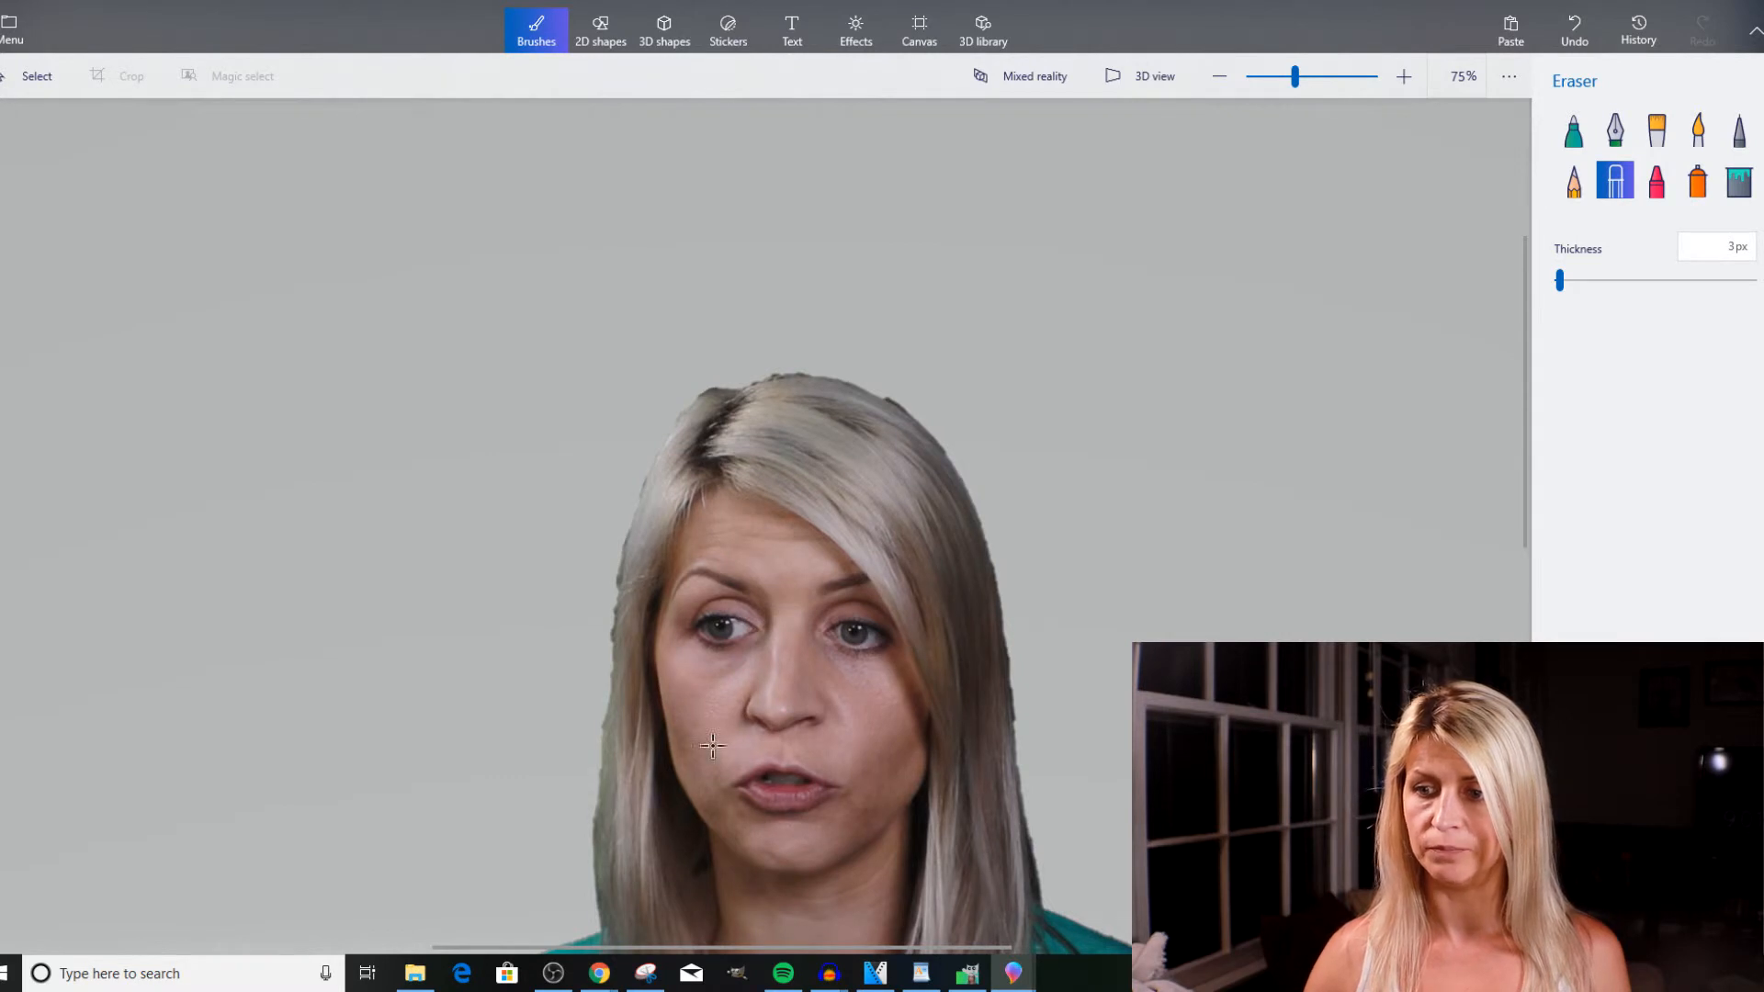
pyautogui.scroll(-1, 726, 836)
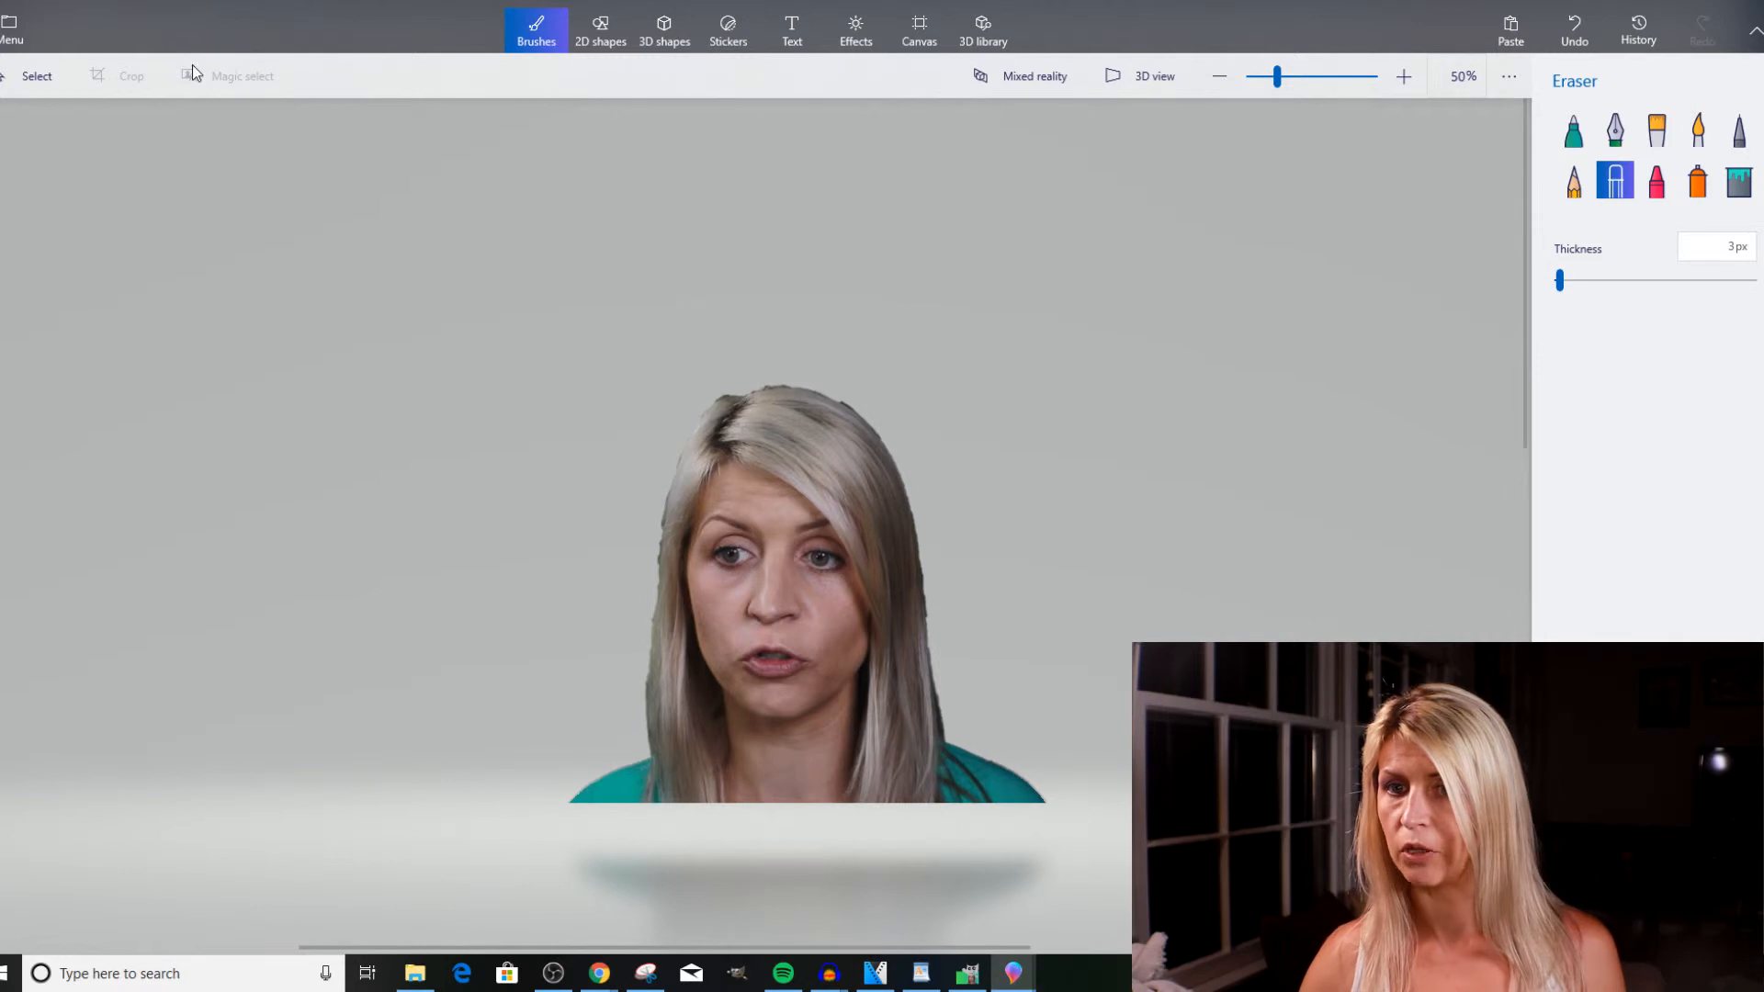
pyautogui.click(36, 75)
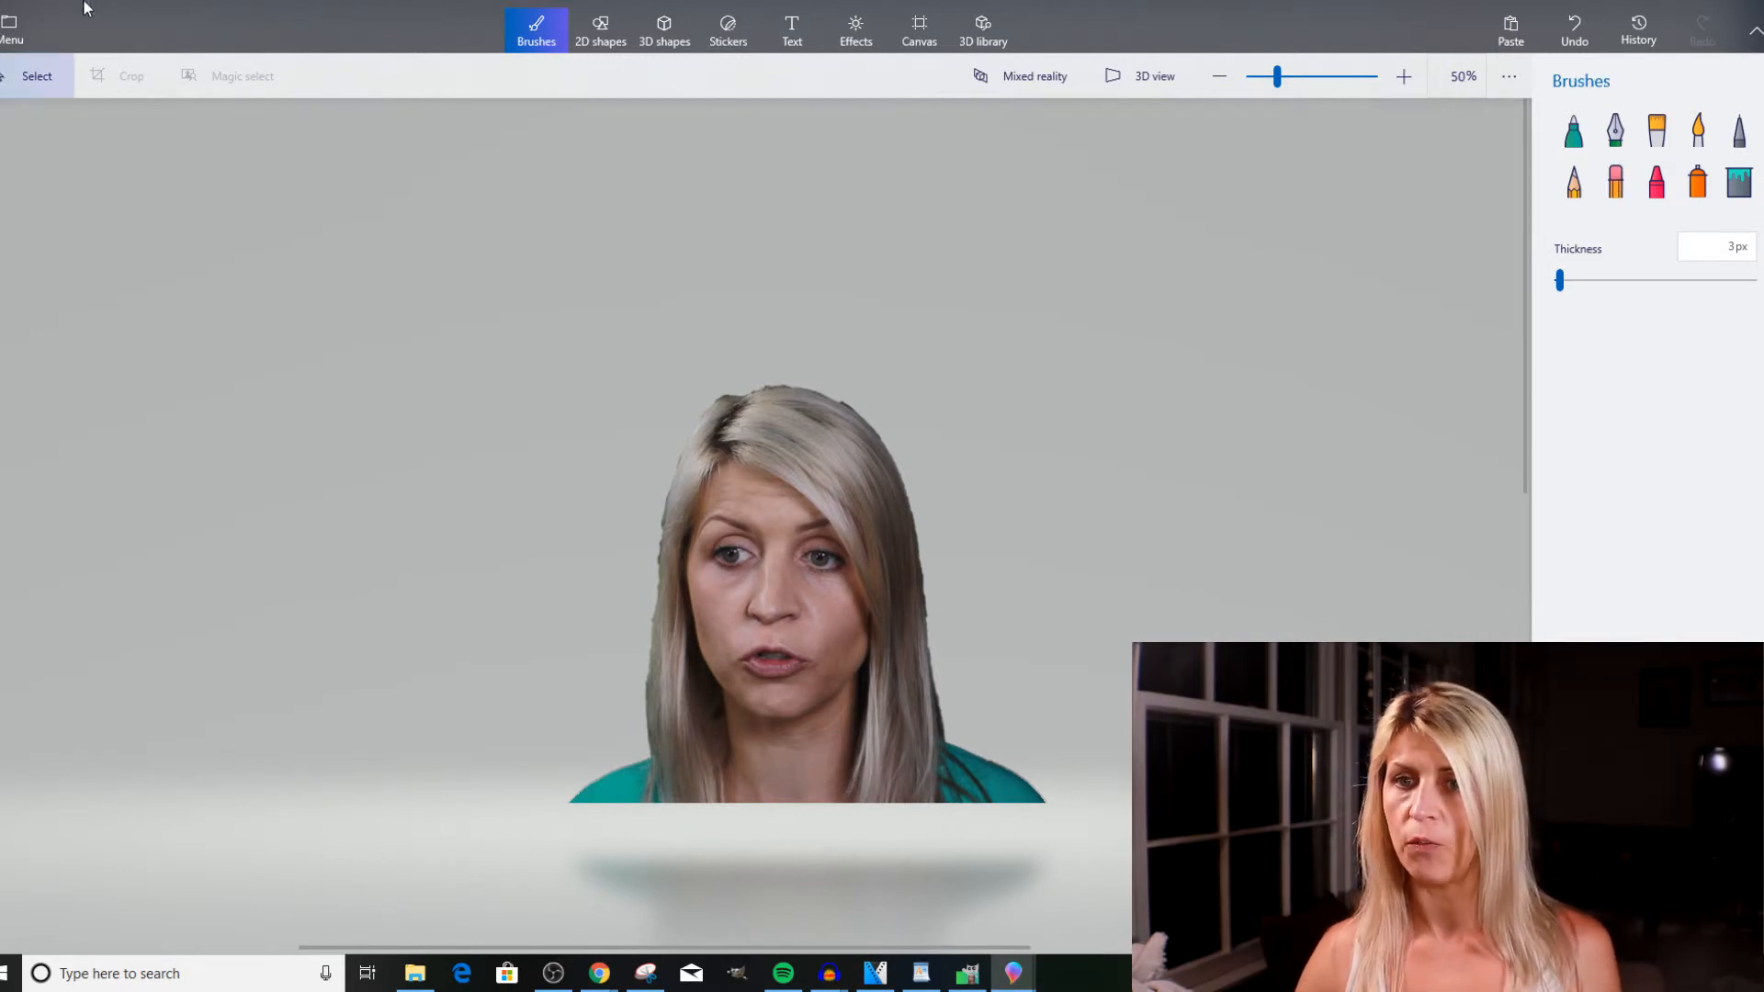
pyautogui.click(7, 31)
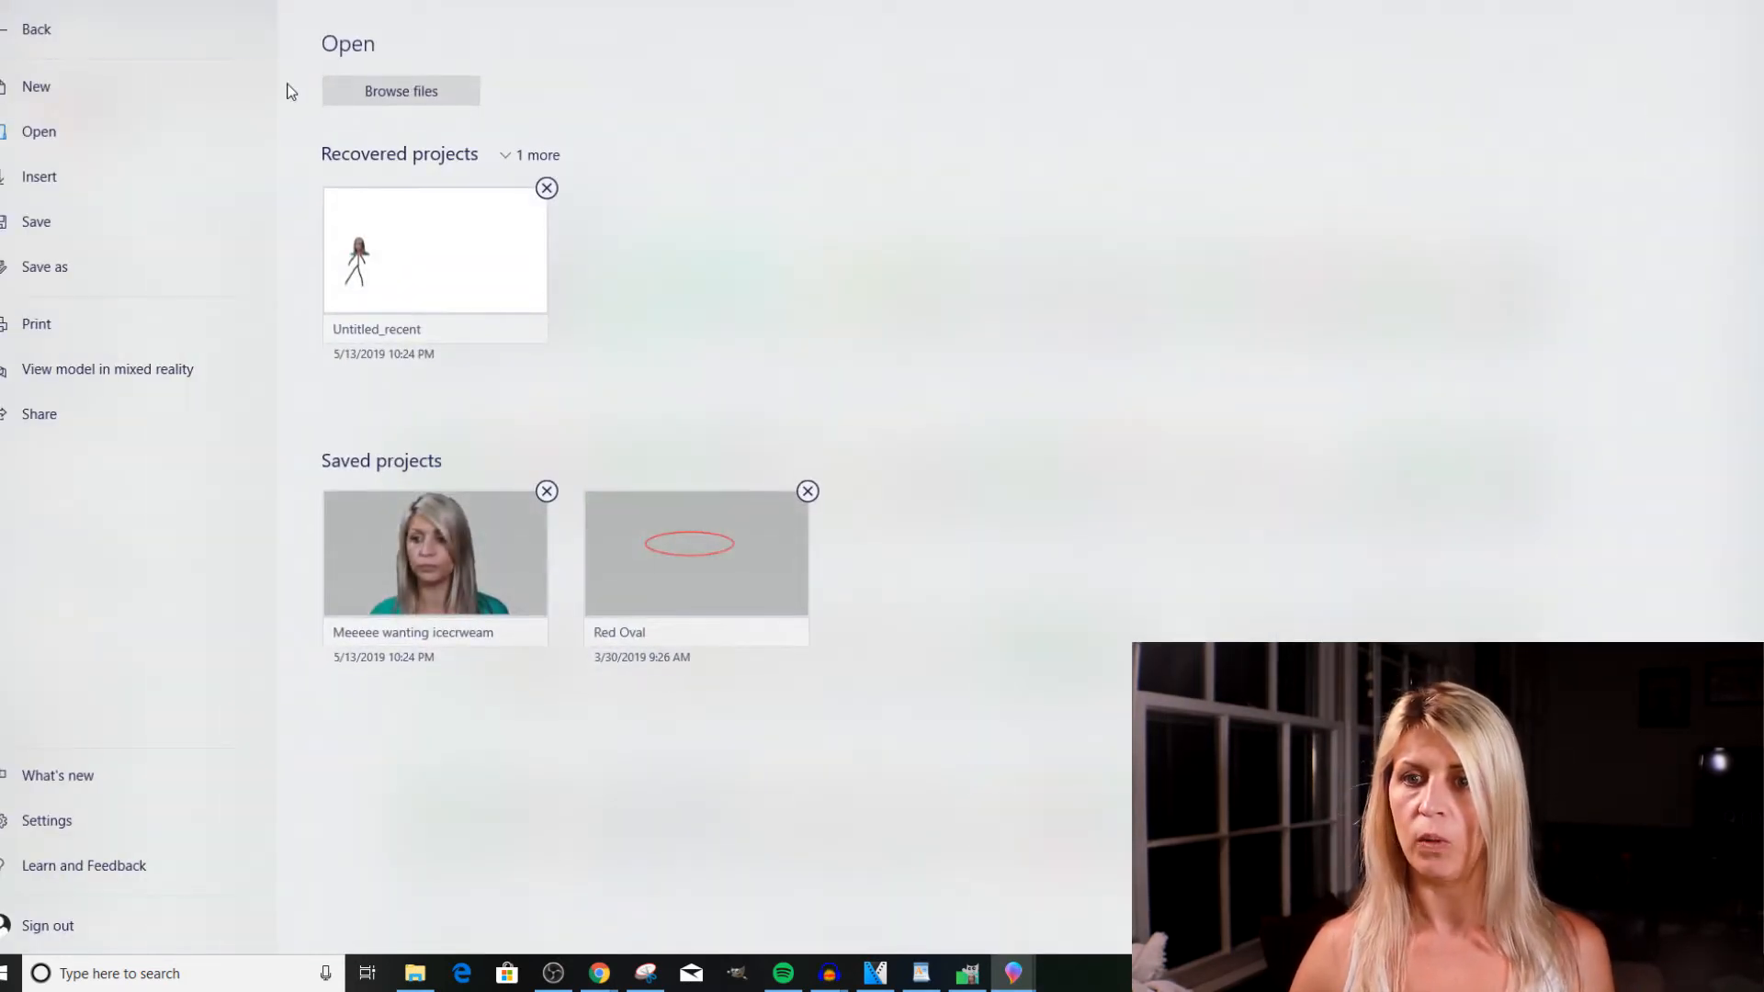
pyautogui.click(188, 267)
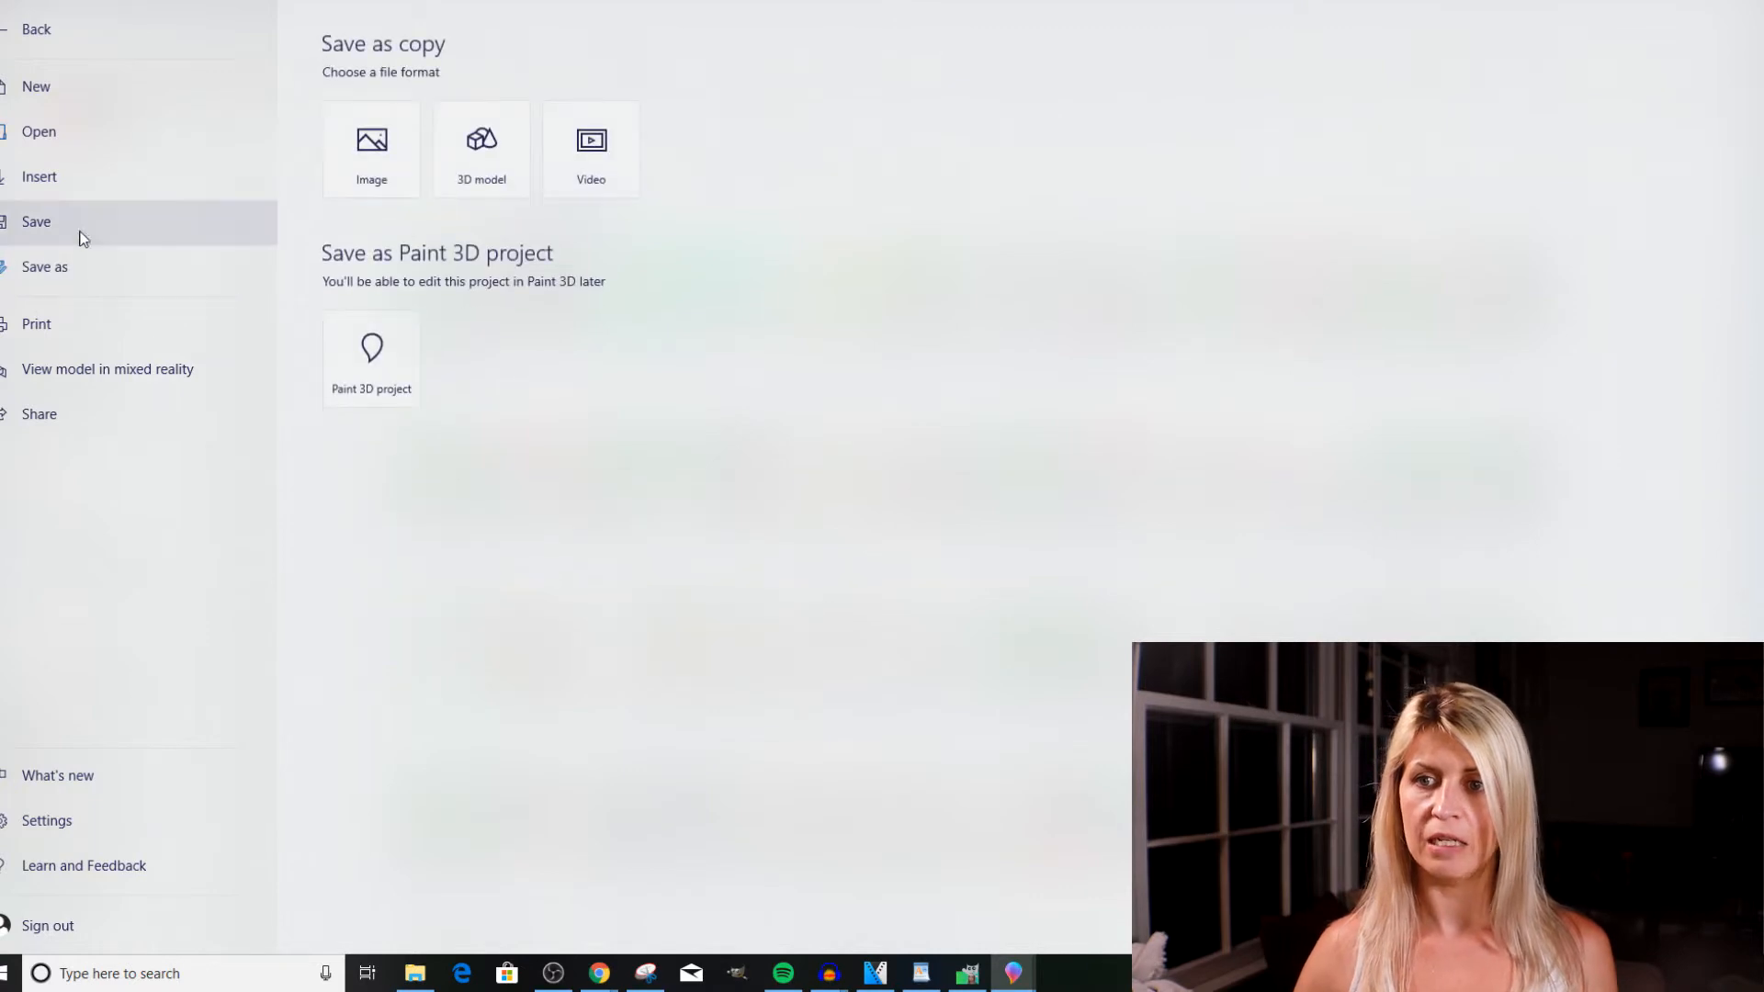
pyautogui.click(362, 156)
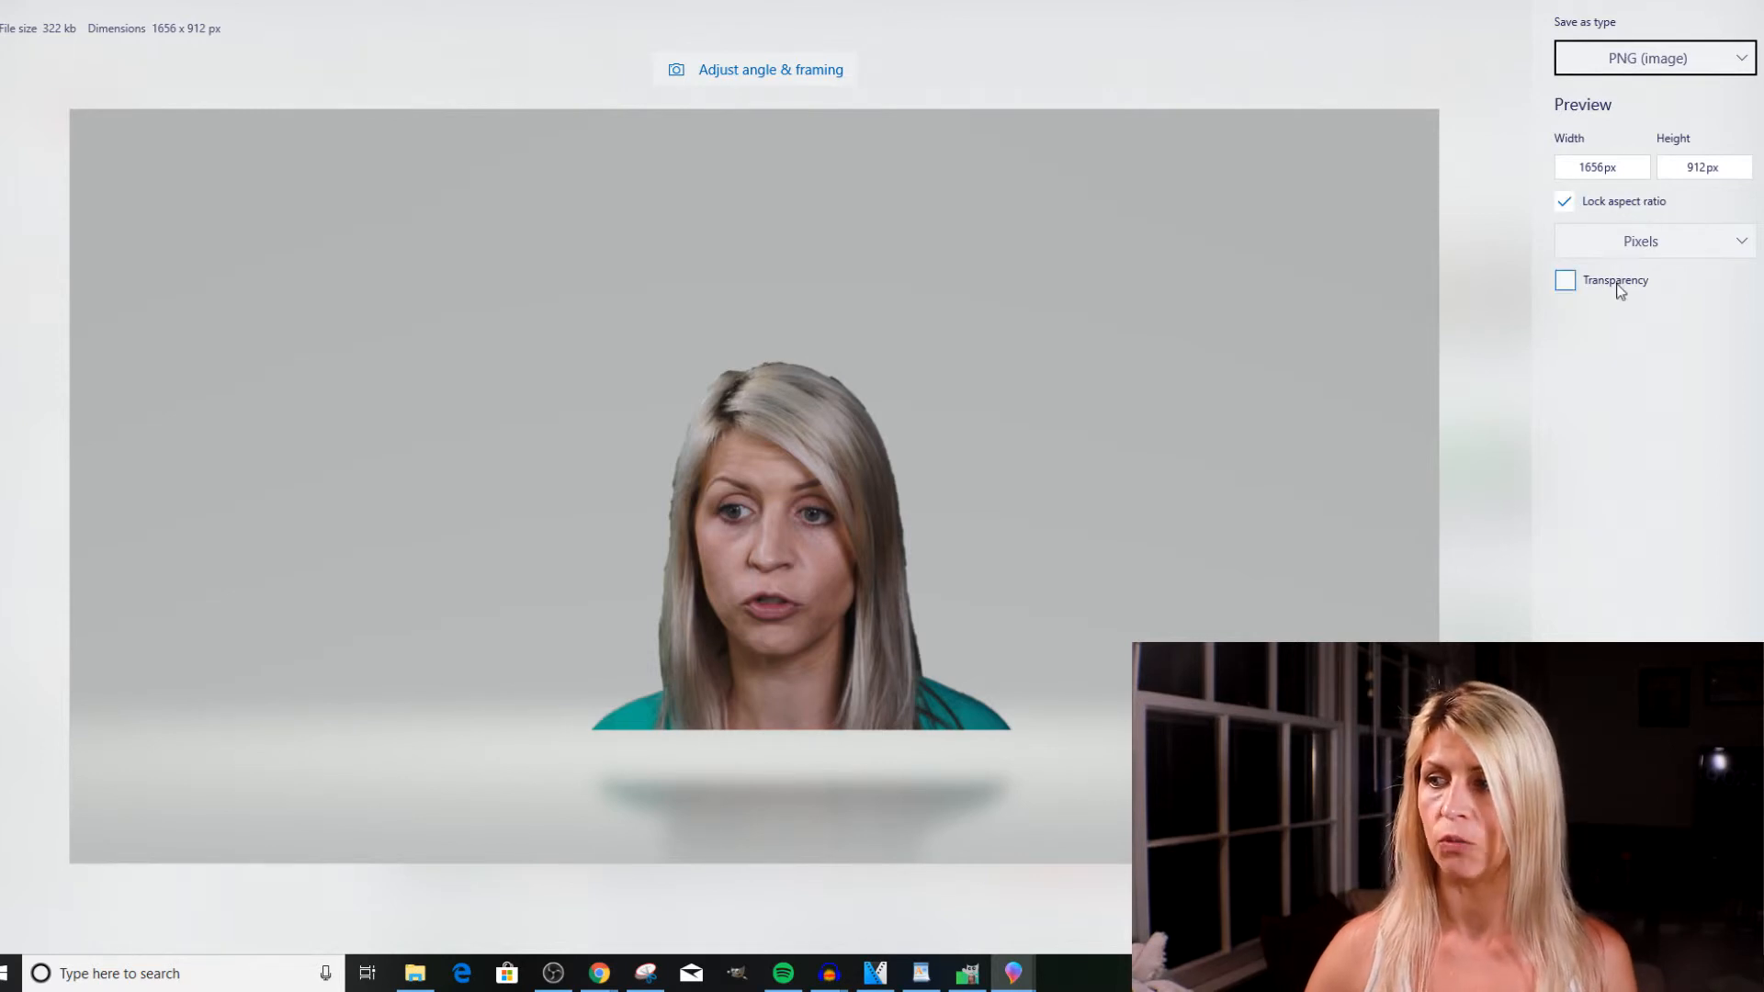
pyautogui.click(1566, 284)
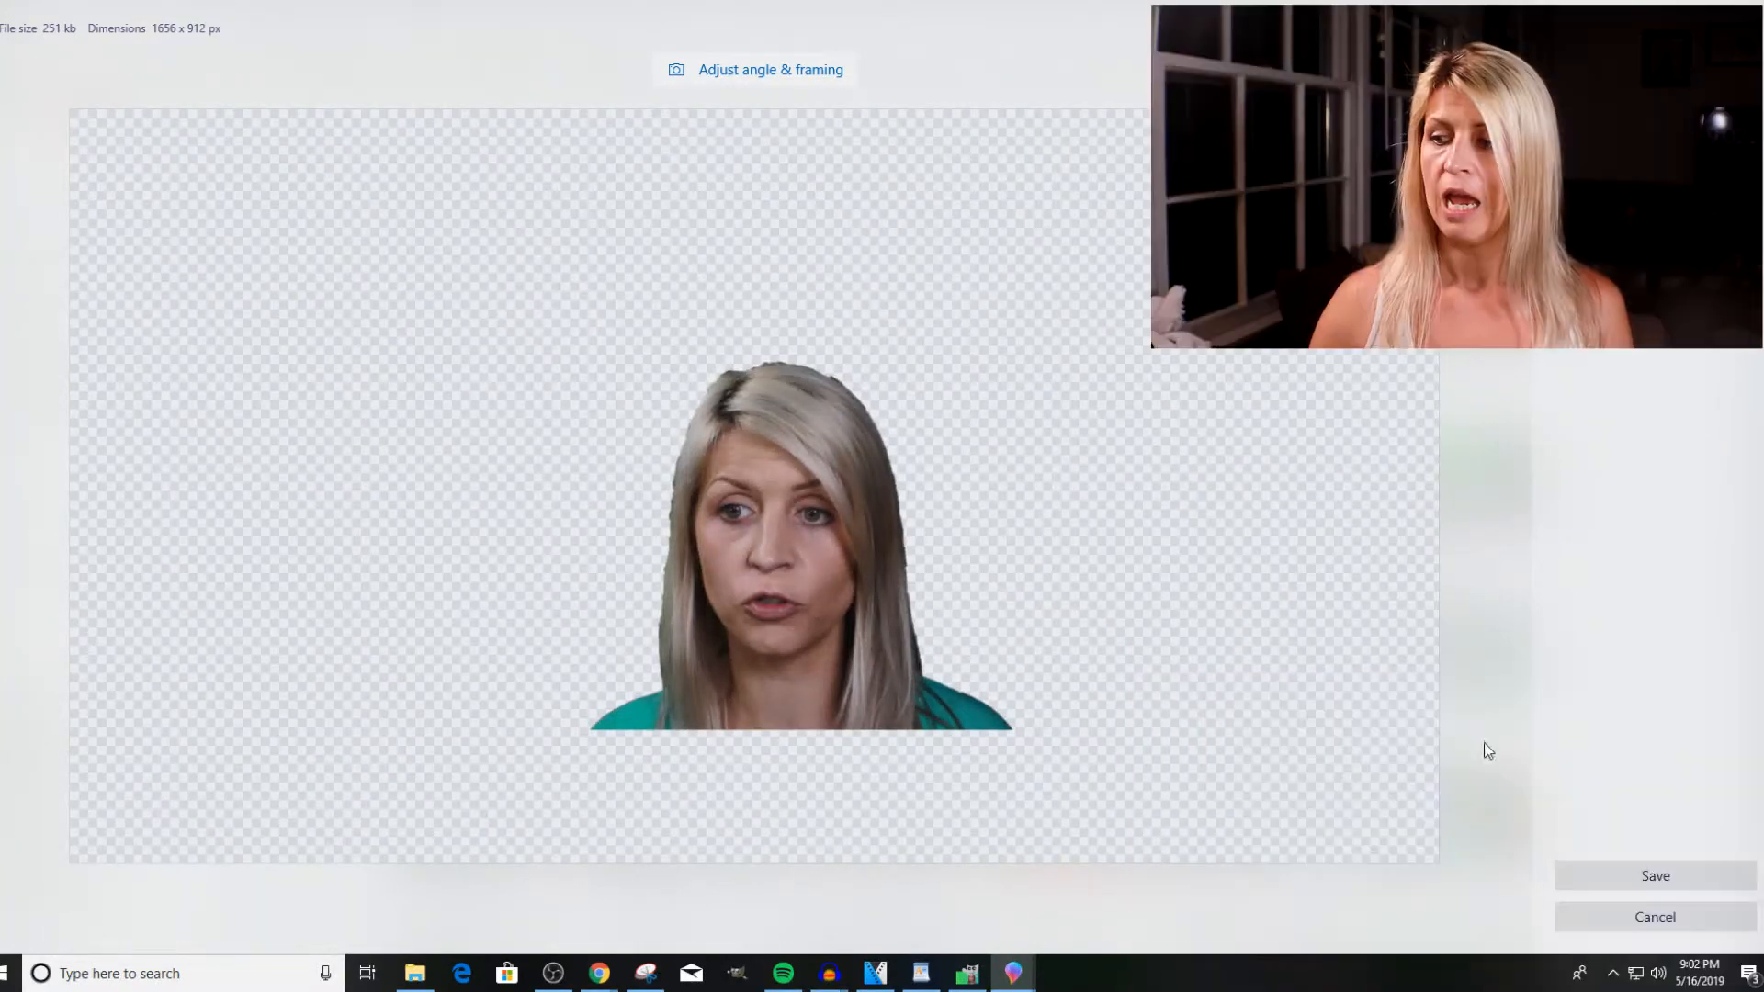
# Save the transparent PNG in the 1Thumbnail folder under the file name "remove background video".
pyautogui.click(1644, 880)
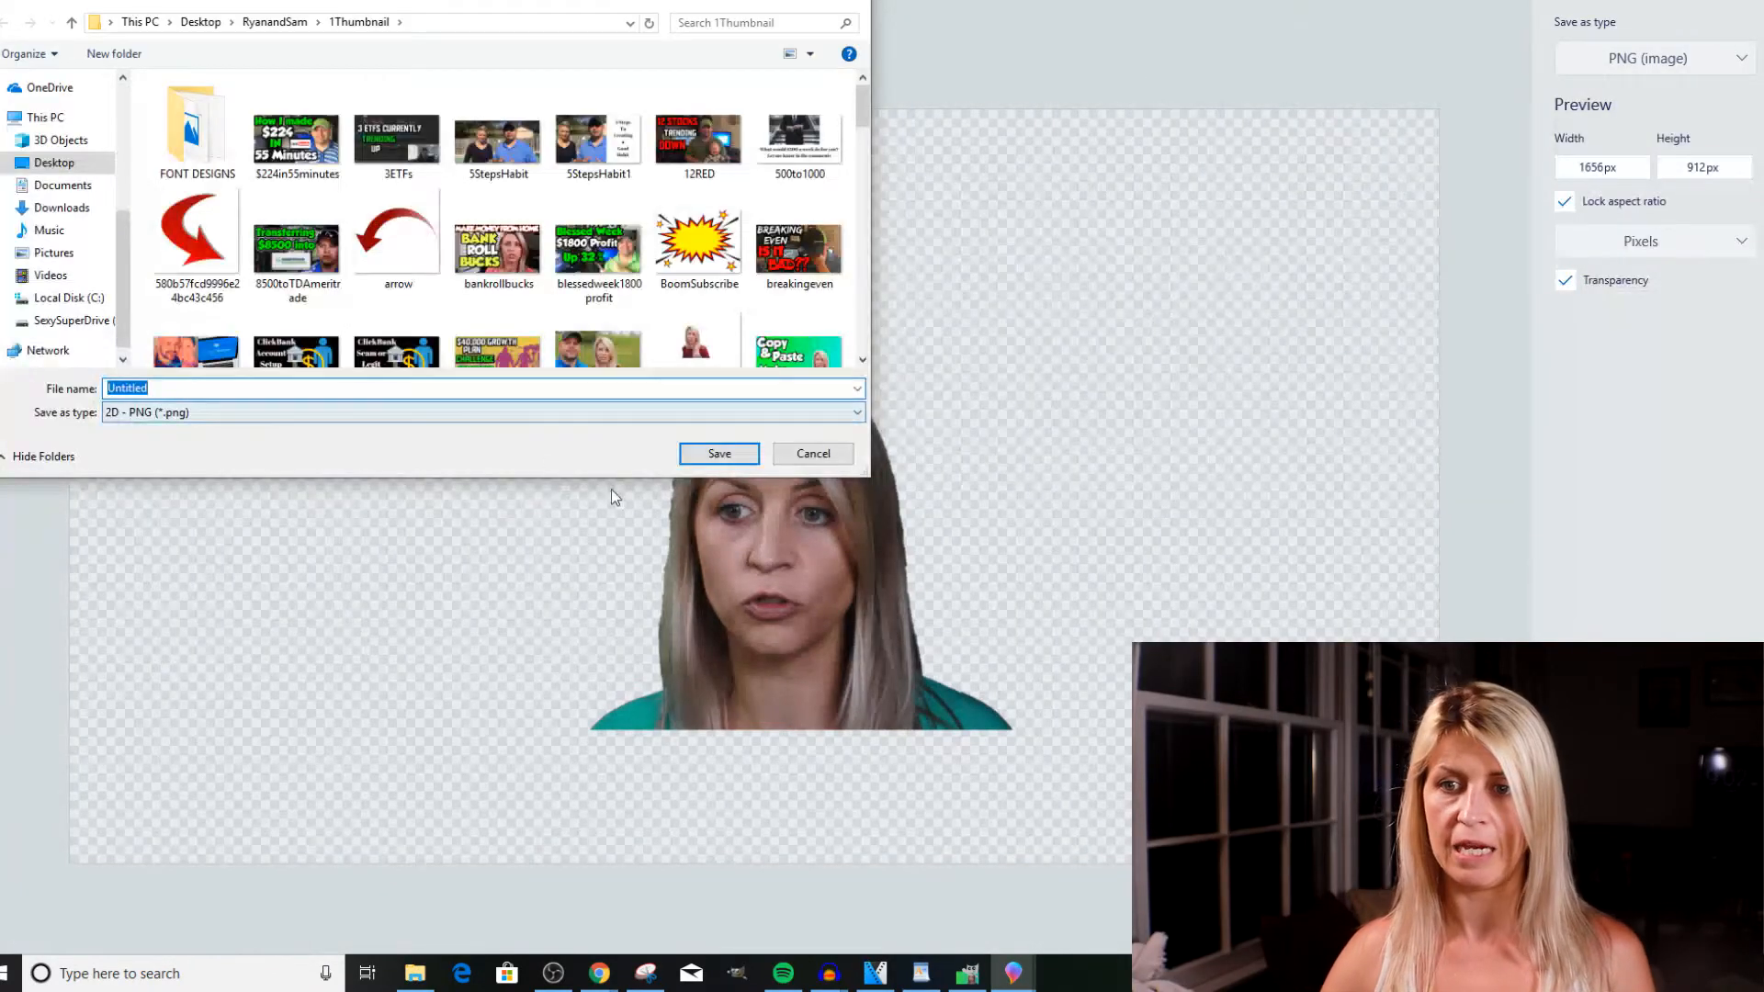
pyautogui.press('BackSpace')
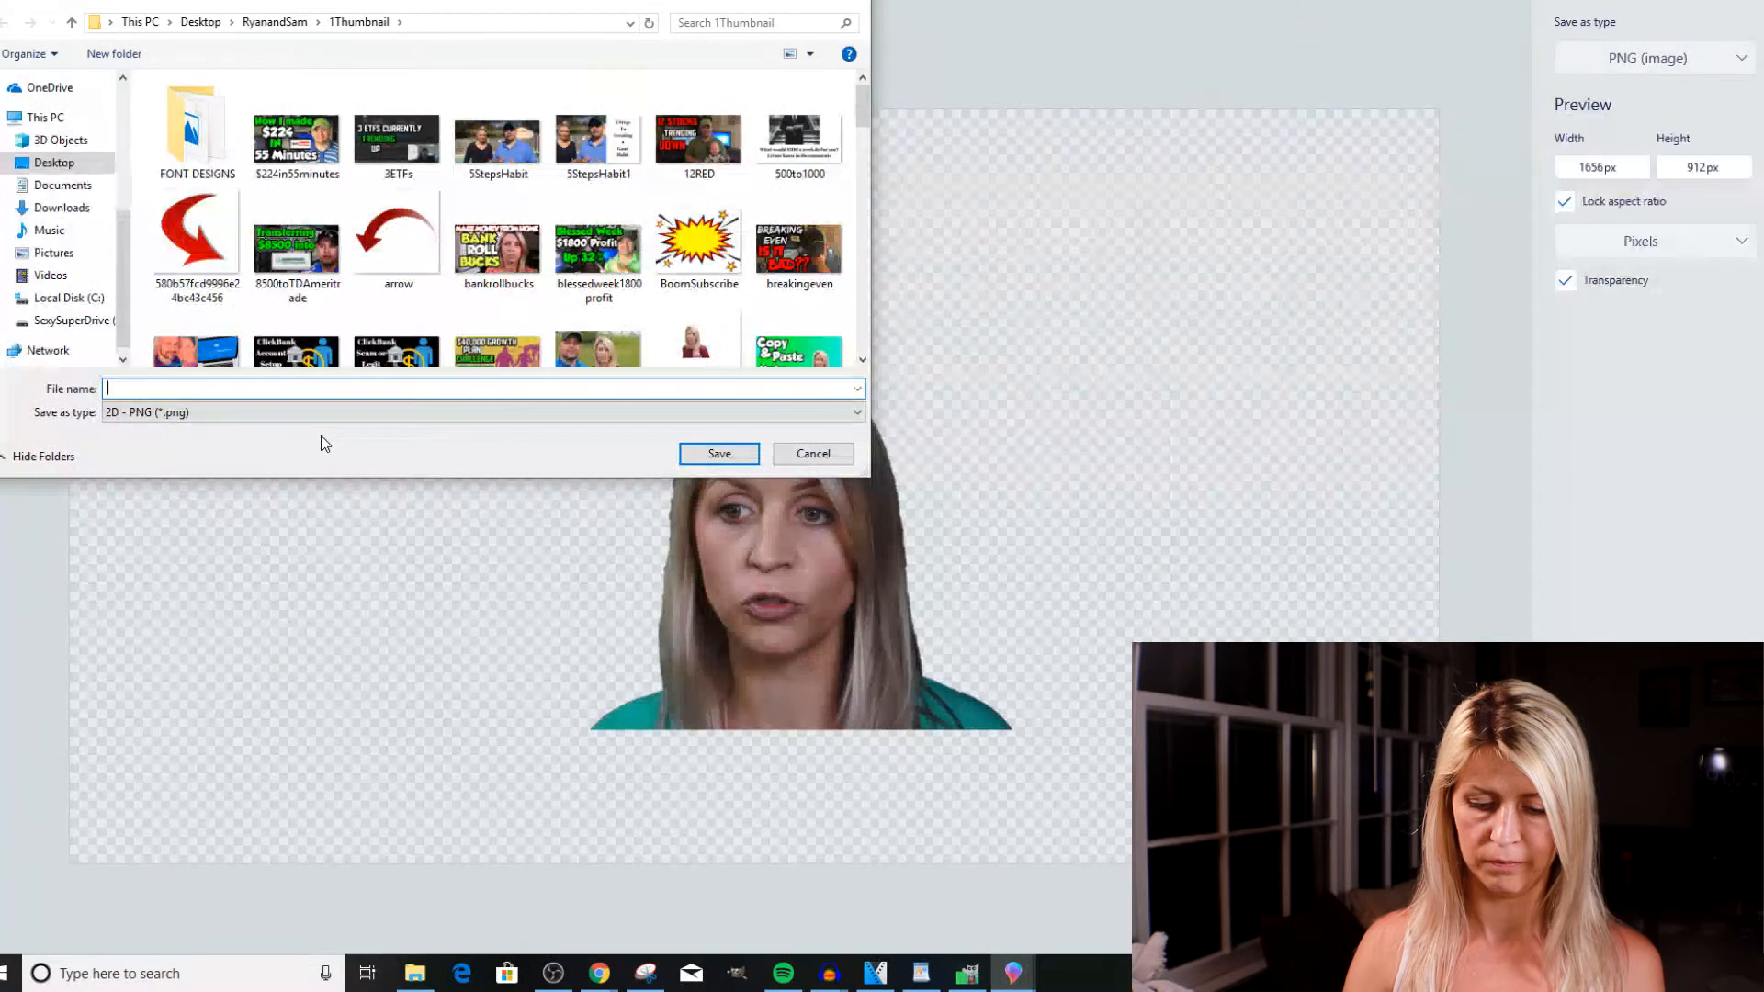
pyautogui.write('re')
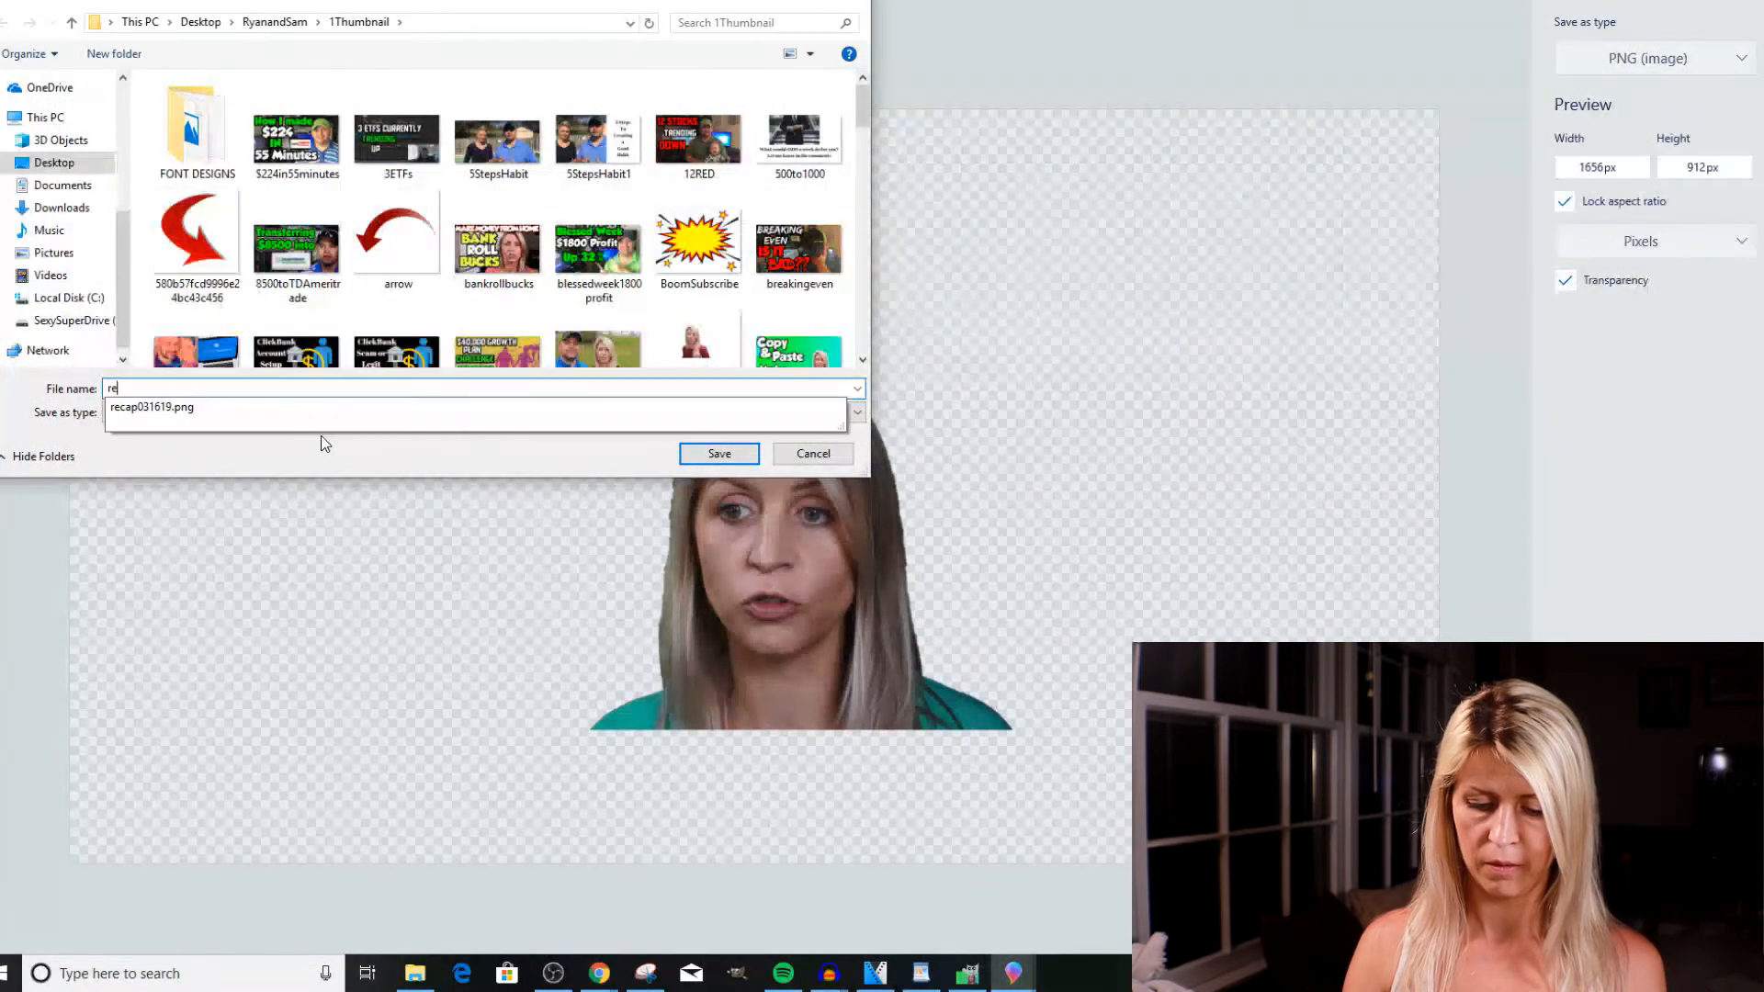
pyautogui.write('move')
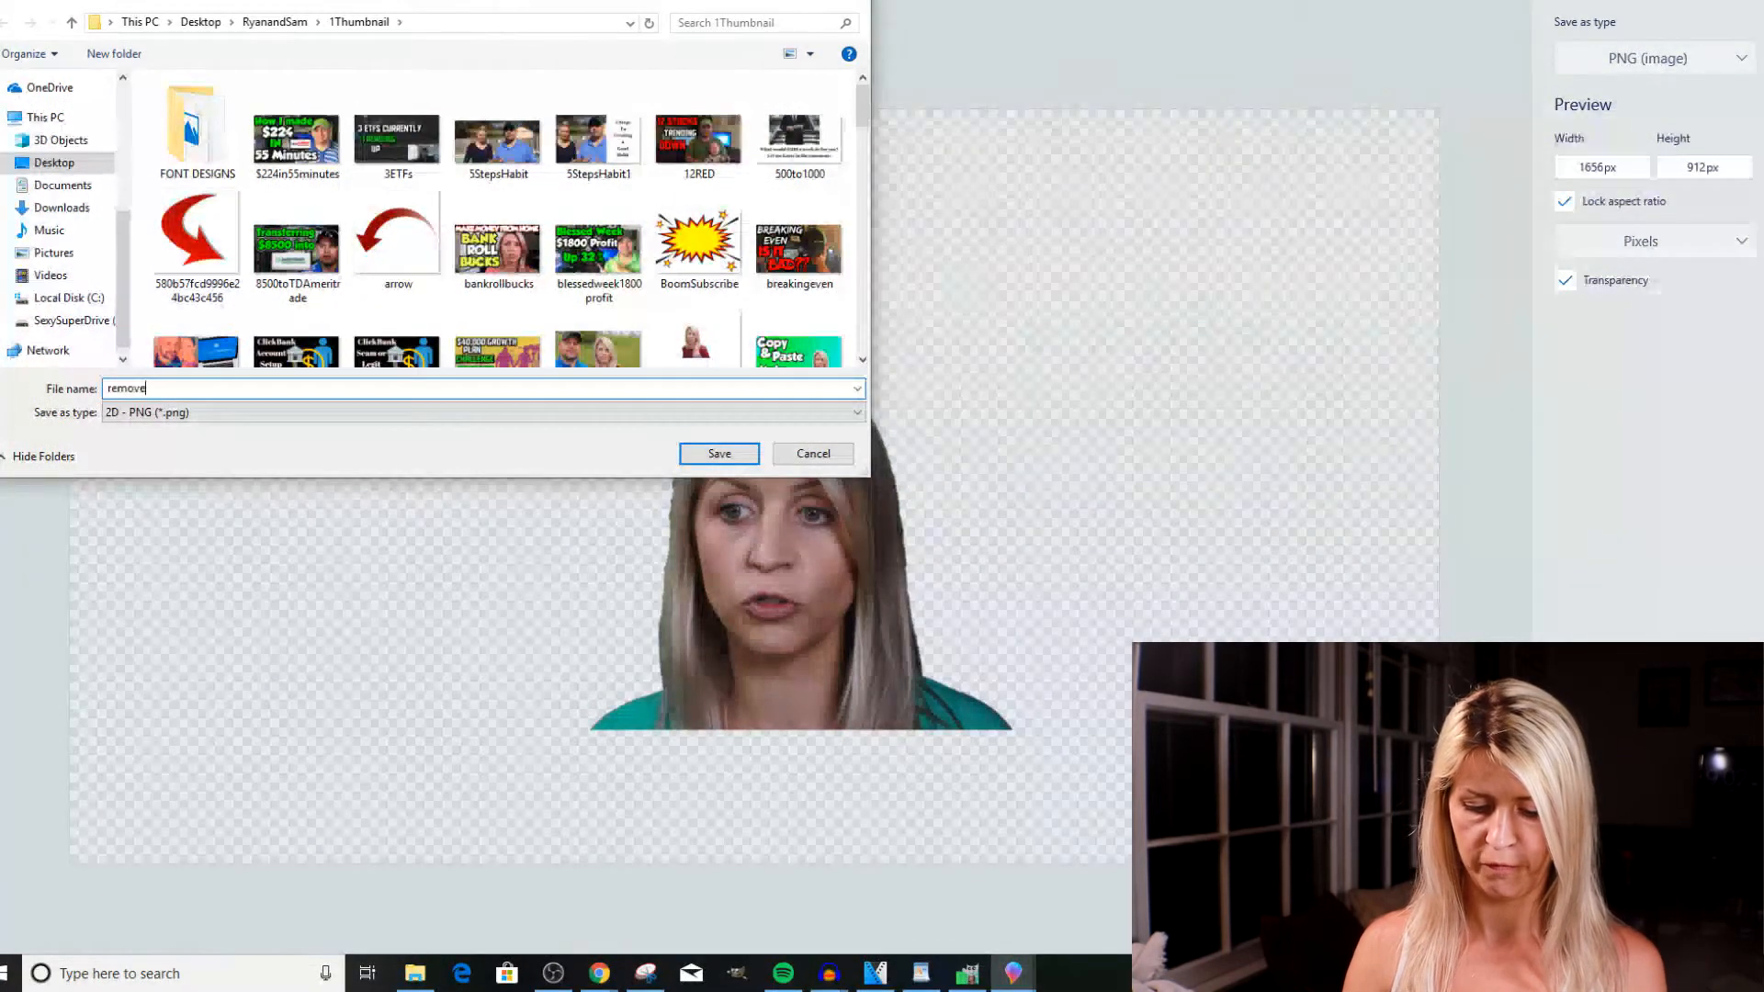
pyautogui.write(' background')
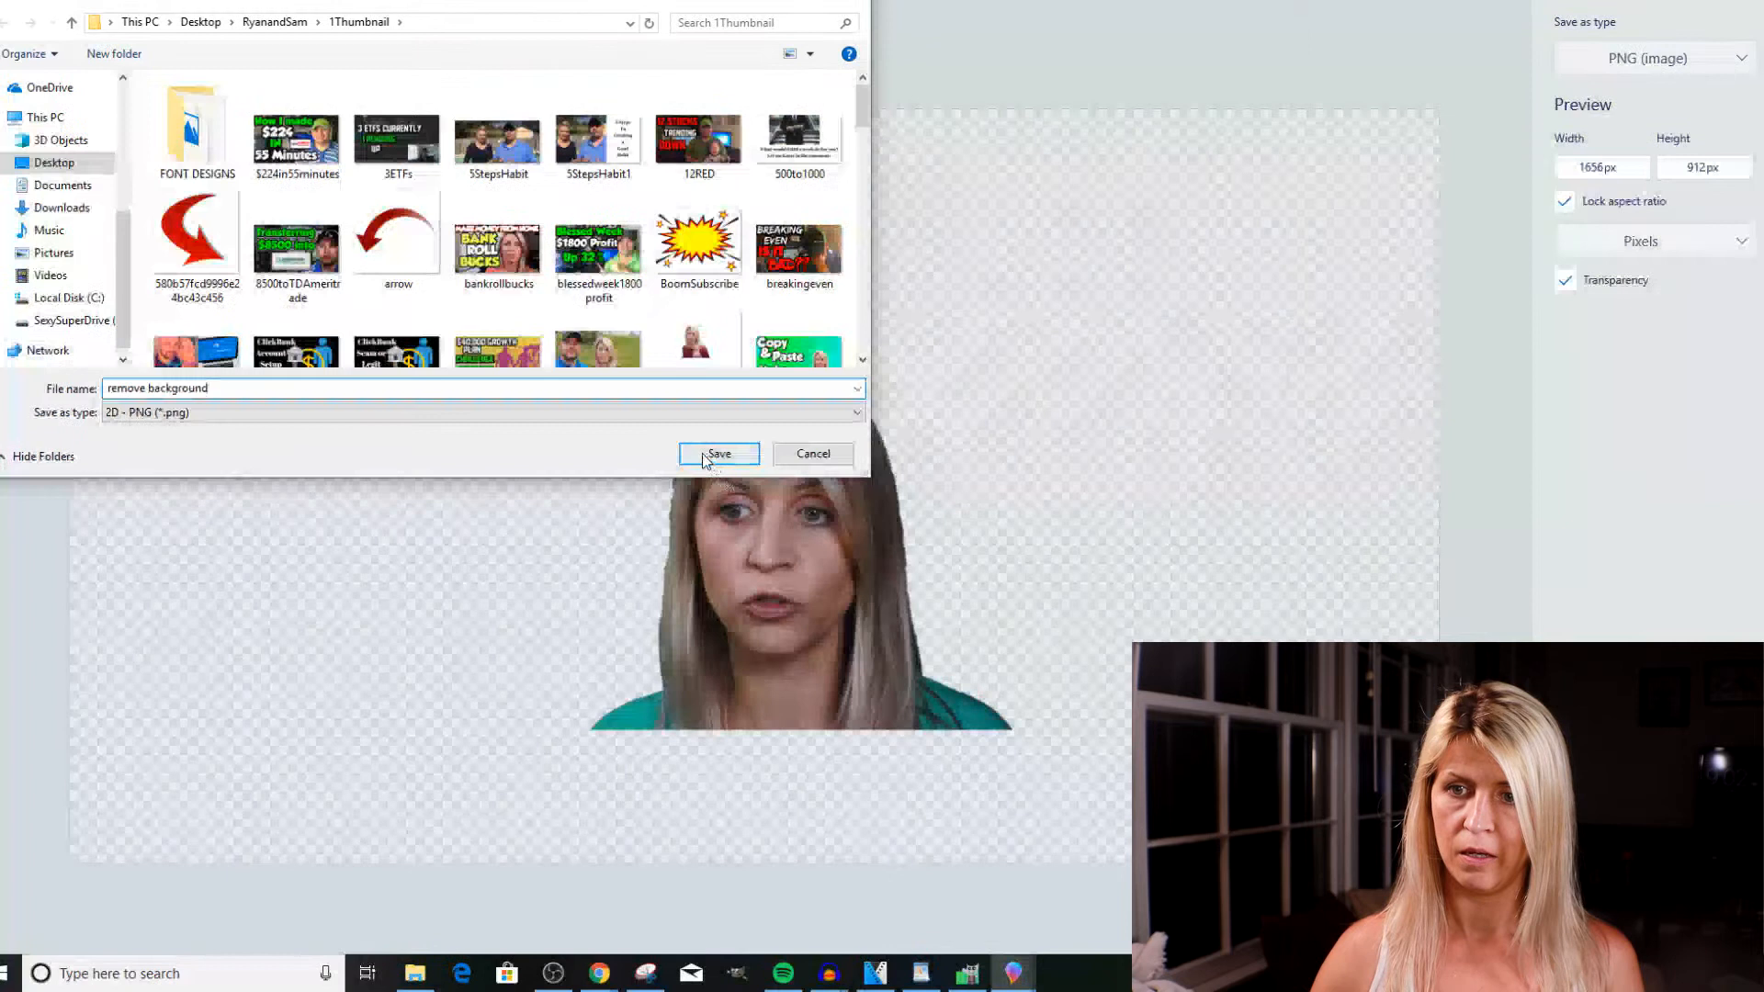
pyautogui.click(516, 387)
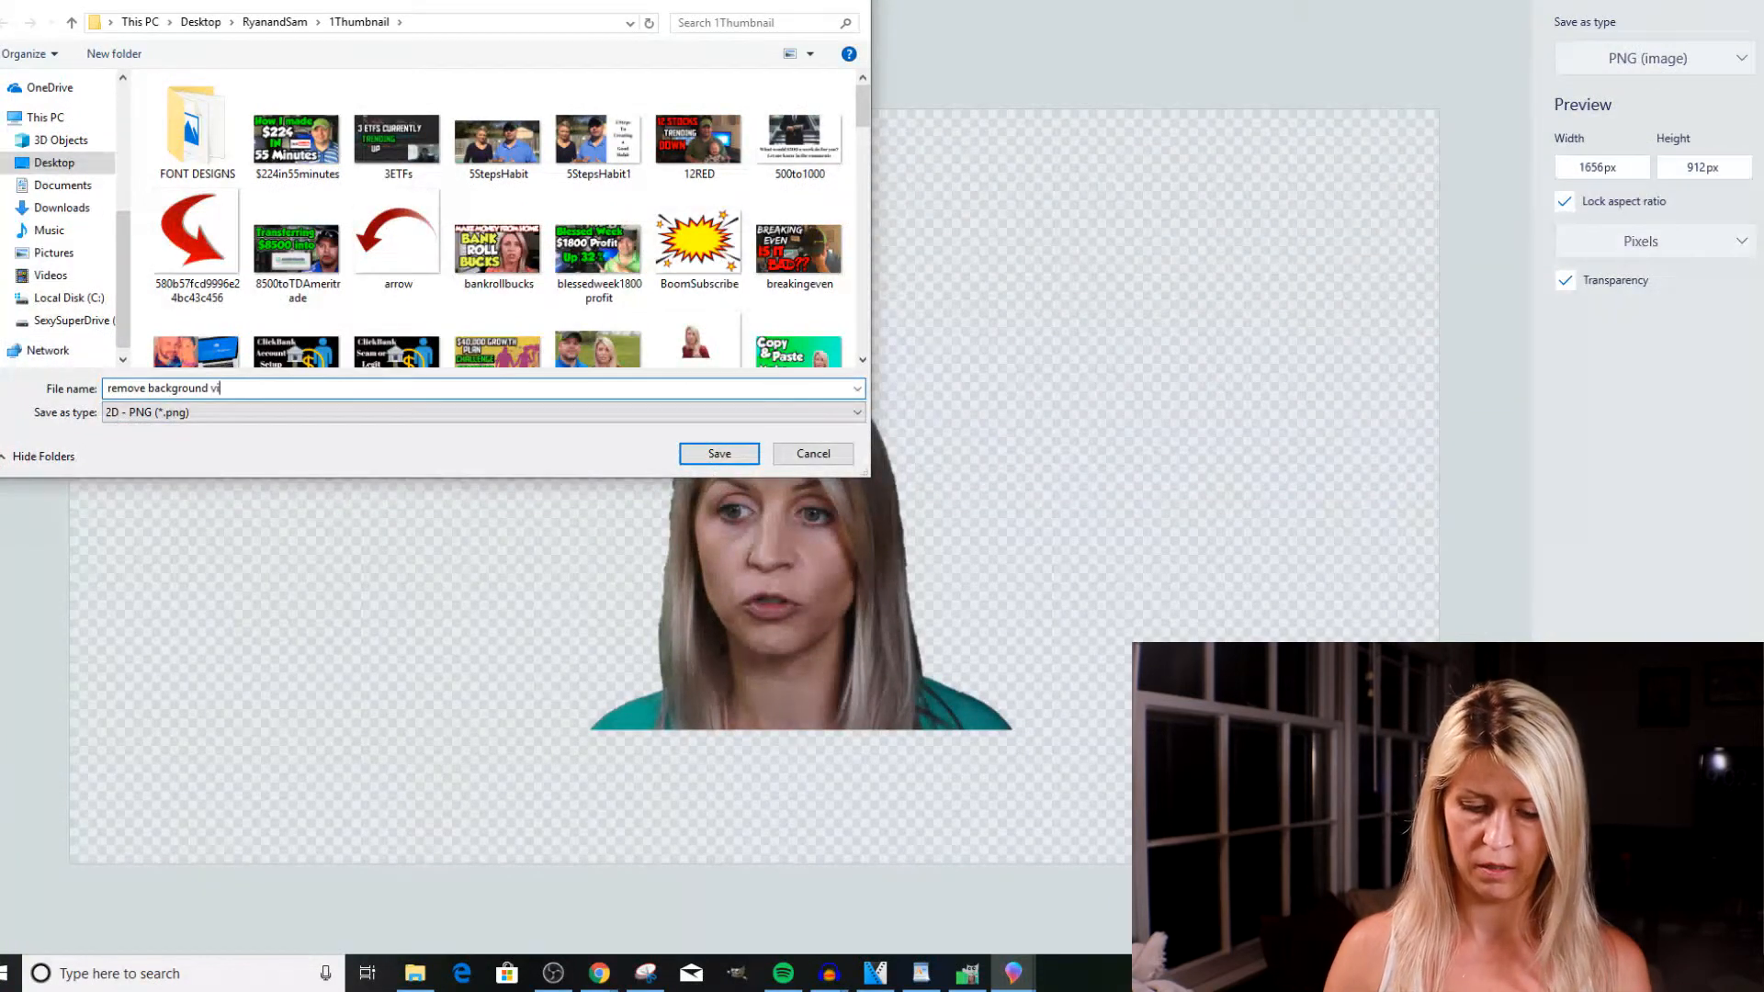
pyautogui.click(717, 454)
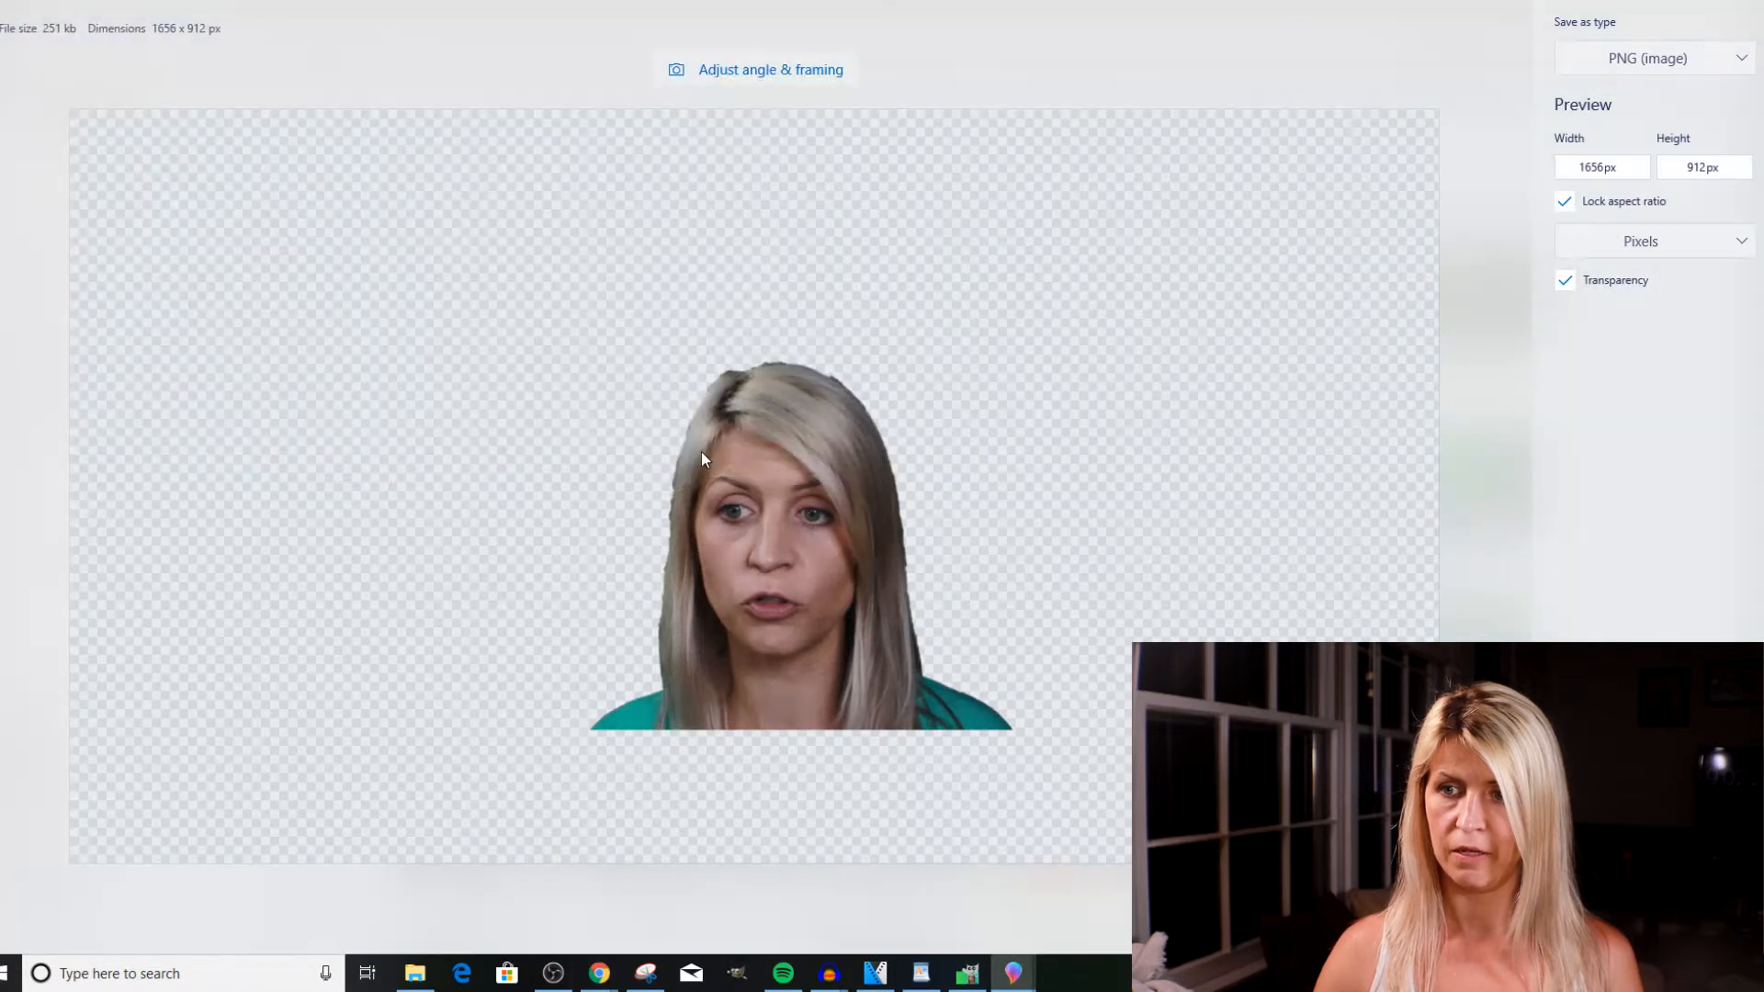